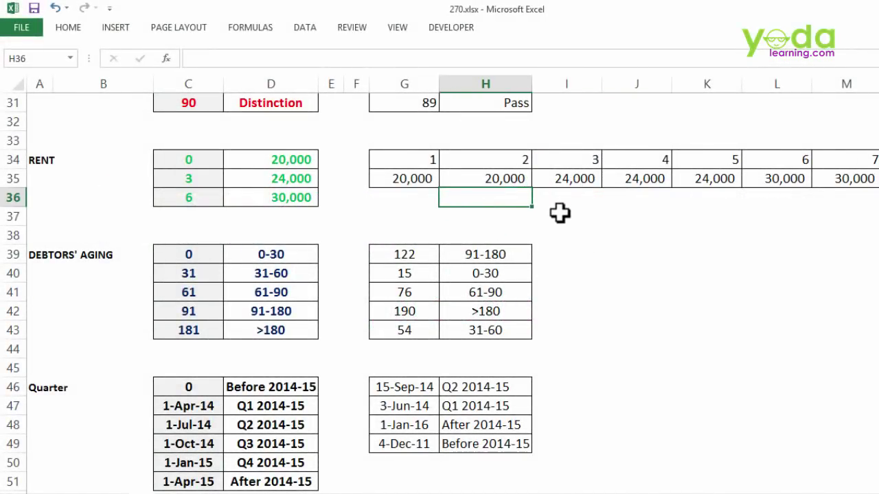
Scroll to and highlight the grading thresholds 0, 40 and 90.
{"action": "scroll", "coordinate": [559, 213], "scroll_direction": "up", "scroll_amount": 8}
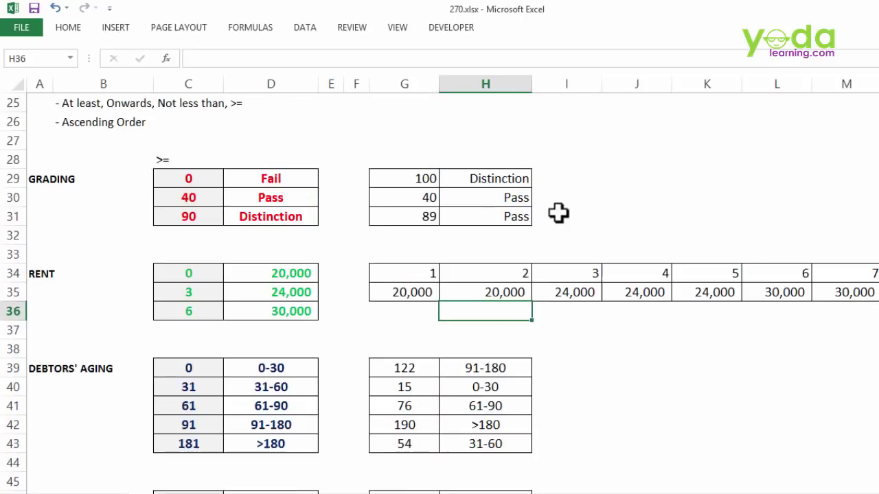
{"action": "scroll", "coordinate": [130, 315], "scroll_direction": "down", "scroll_amount": 3}
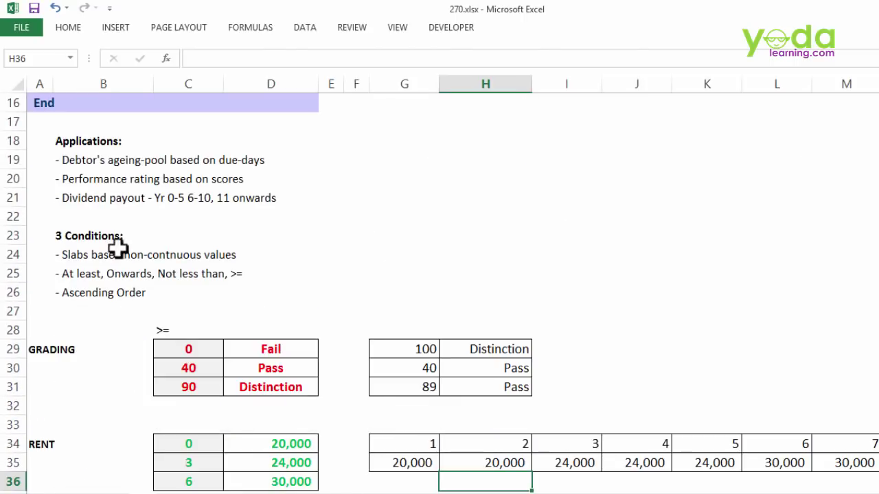
{"action": "scroll", "coordinate": [118, 246], "scroll_direction": "down", "scroll_amount": 1}
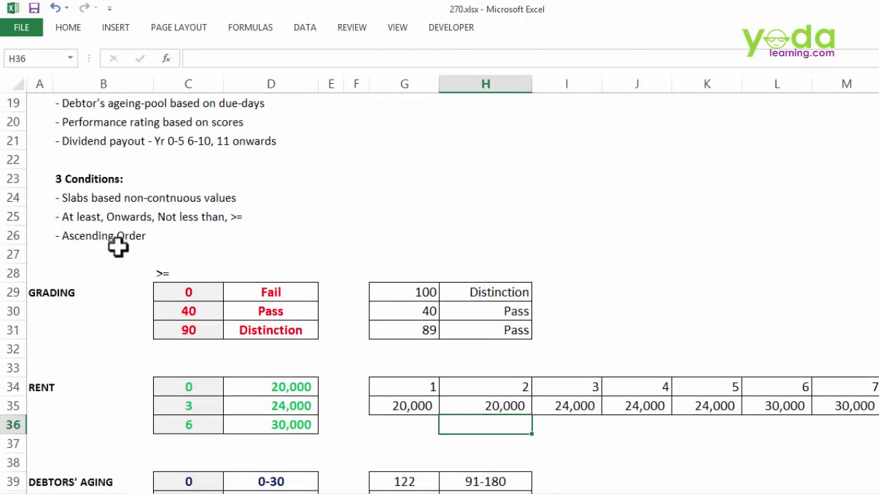
{"action": "left_click_drag", "start_coordinate": [71, 199], "coordinate": [223, 203]}
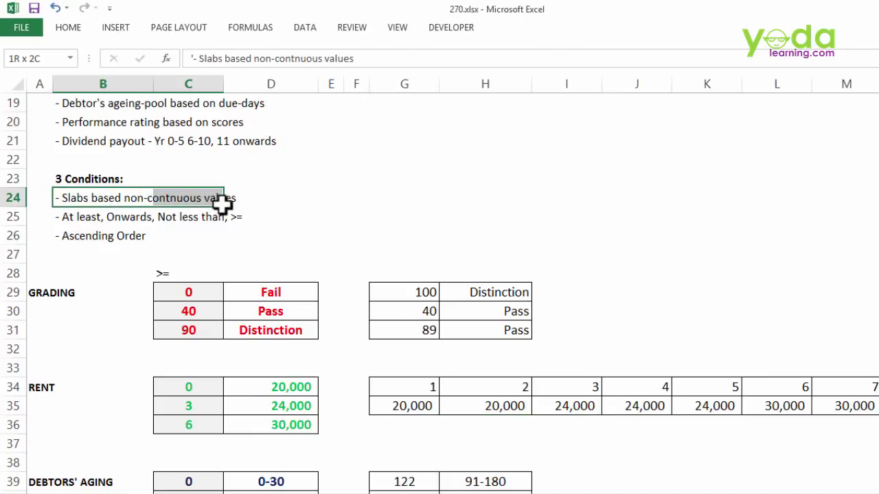
{"action": "left_click", "coordinate": [199, 294]}
{"action": "left_click", "coordinate": [196, 312]}
{"action": "left_click", "coordinate": [192, 330]}
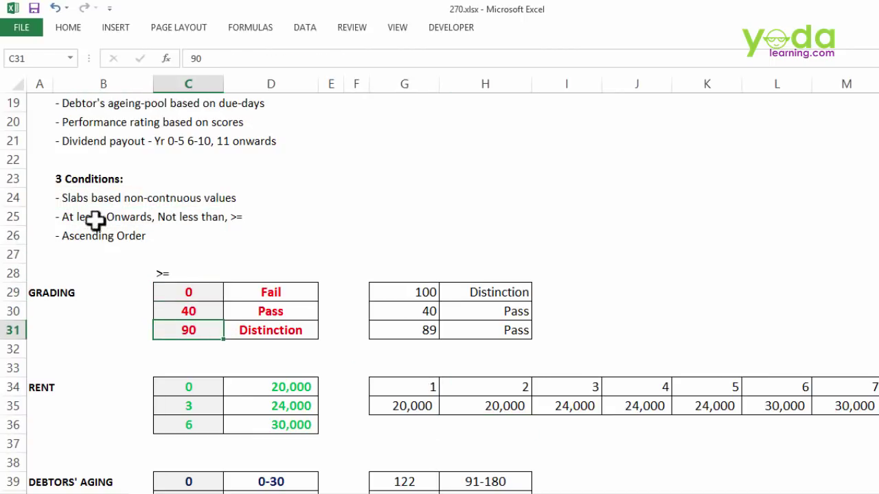
{"action": "left_click_drag", "start_coordinate": [195, 294], "coordinate": [196, 331]}
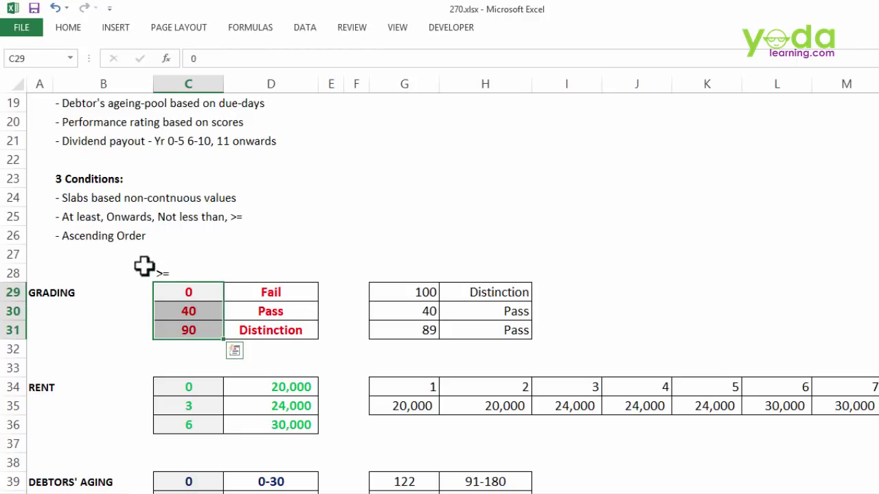
Enter the >= label in cell C33 above the rent year thresholds.
{"action": "scroll", "coordinate": [179, 254], "scroll_direction": "down", "scroll_amount": 2}
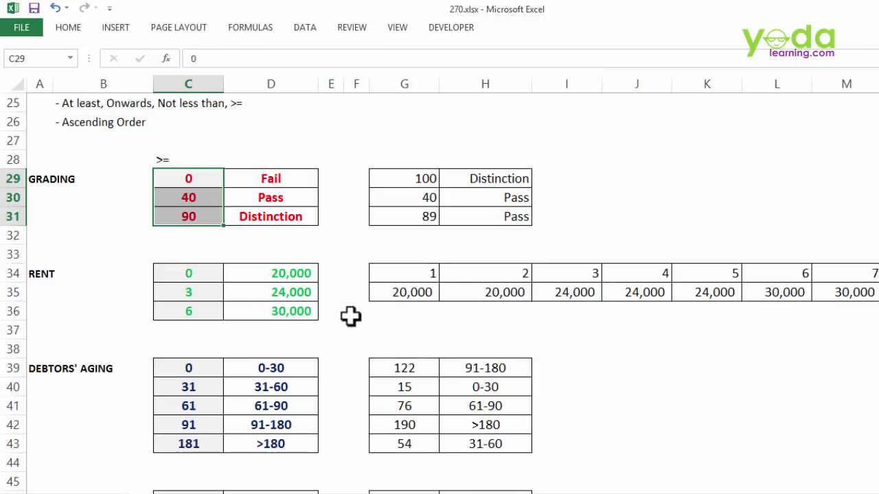
{"action": "scroll", "coordinate": [350, 316], "scroll_direction": "down", "scroll_amount": 1}
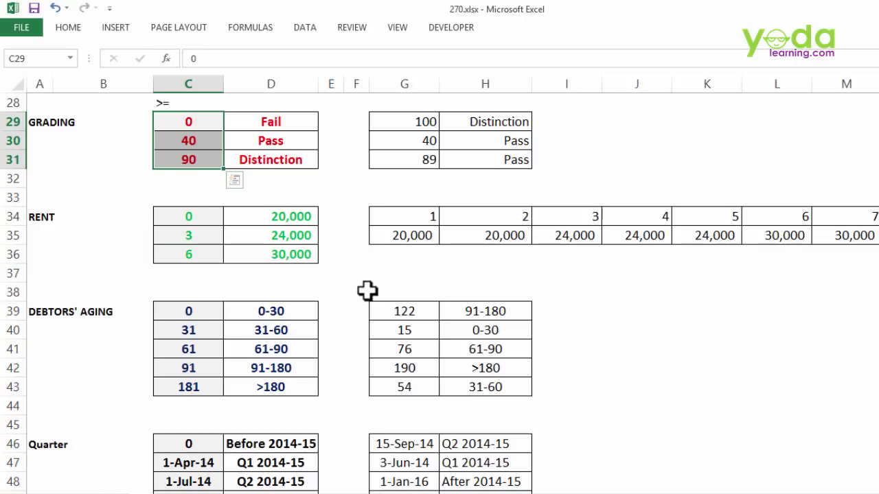
{"action": "left_click", "coordinate": [404, 254]}
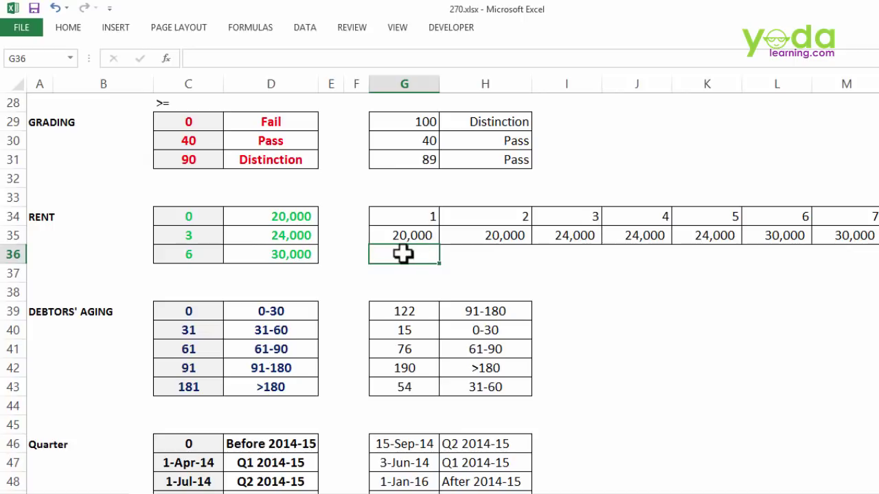
{"action": "left_click", "coordinate": [197, 199]}
{"action": "type", "text": ">="}
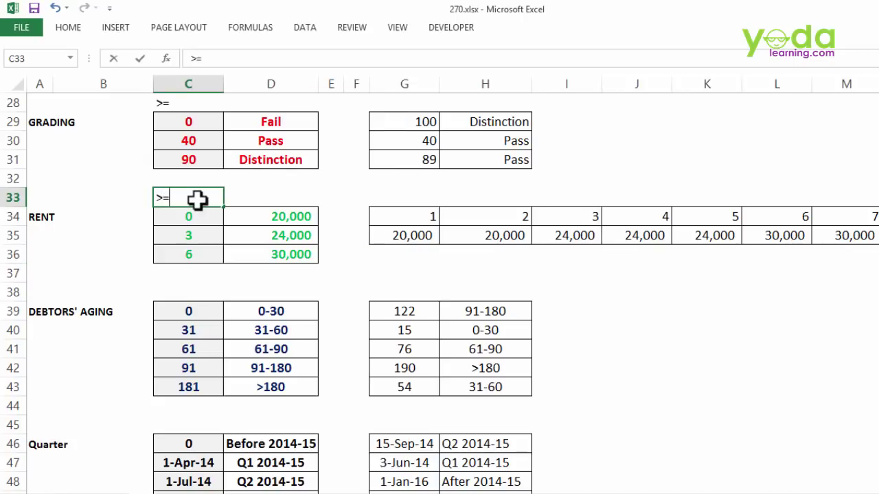
{"action": "key", "text": "Tab"}
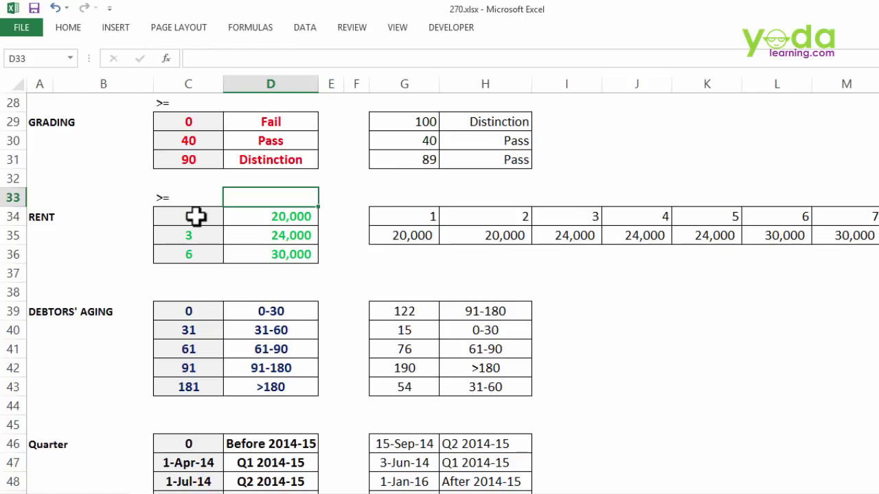
Review the rent slab rows (0 → 20,000, 3 → 24,000) and select G36.
{"action": "left_click_drag", "start_coordinate": [196, 216], "coordinate": [283, 218]}
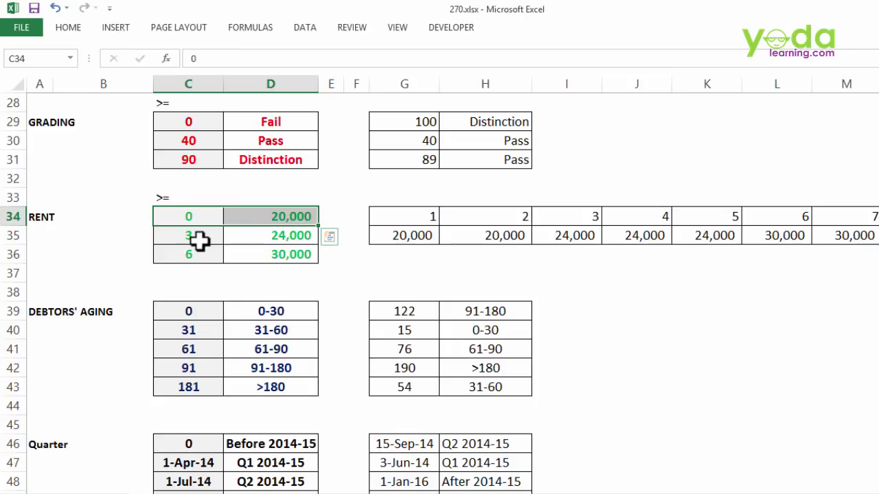
{"action": "left_click", "coordinate": [183, 199]}
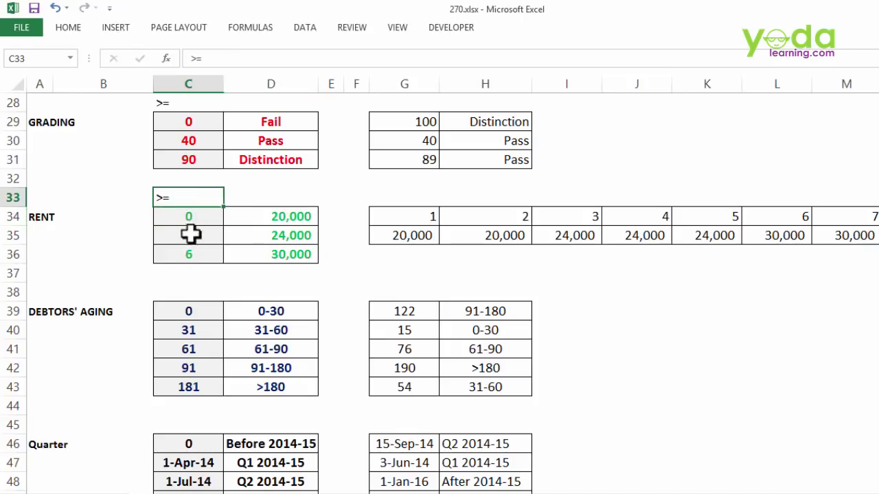
{"action": "left_click", "coordinate": [192, 234]}
{"action": "left_click", "coordinate": [276, 235]}
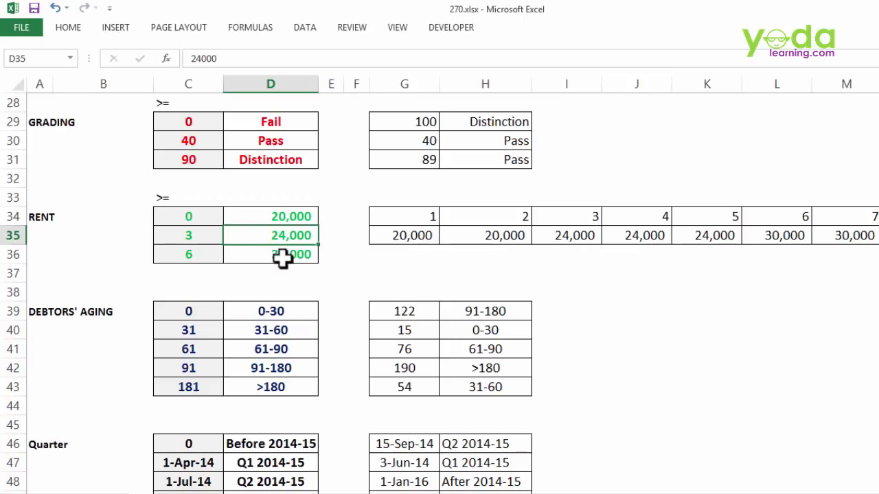
{"action": "left_click", "coordinate": [417, 254]}
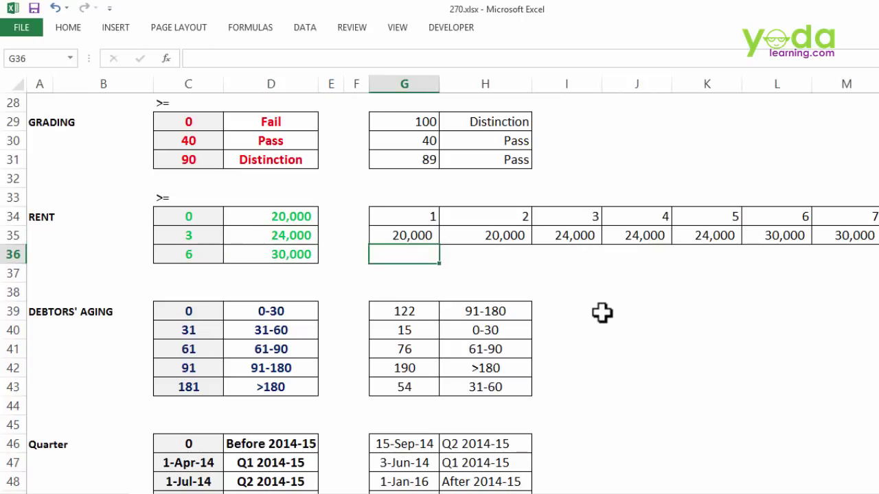
Enter =VLOOKUP(G34,$C$34:$D$36,2,1) in G36 so it returns the 20000 year-1 rent.
{"action": "type", "text": "=VLOOKUP("}
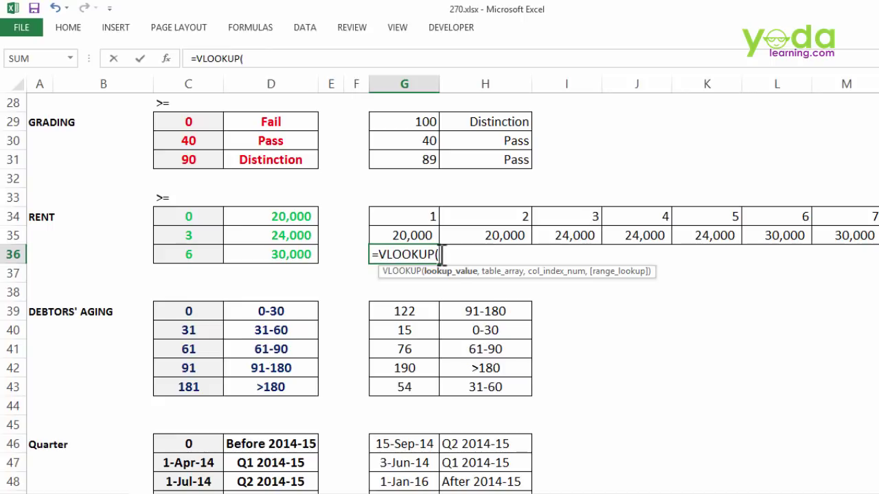
{"action": "left_click", "coordinate": [422, 216]}
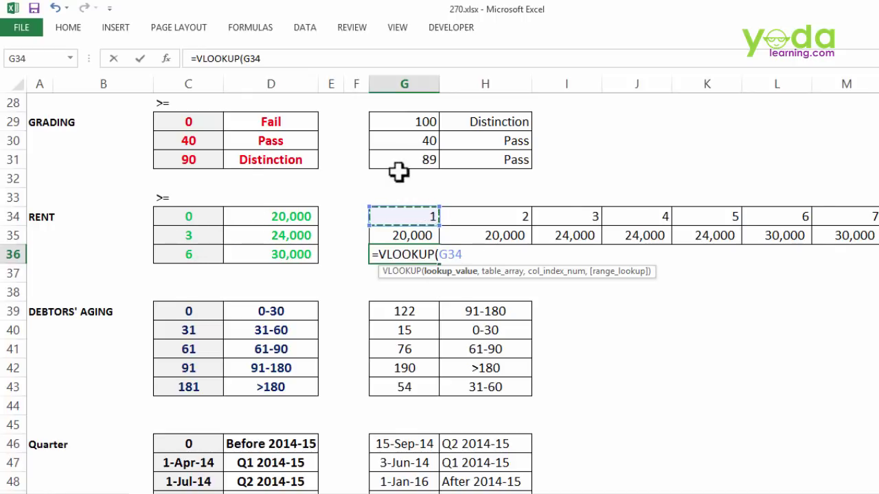
{"action": "type", "text": ","}
{"action": "left_click_drag", "start_coordinate": [206, 219], "coordinate": [252, 256]}
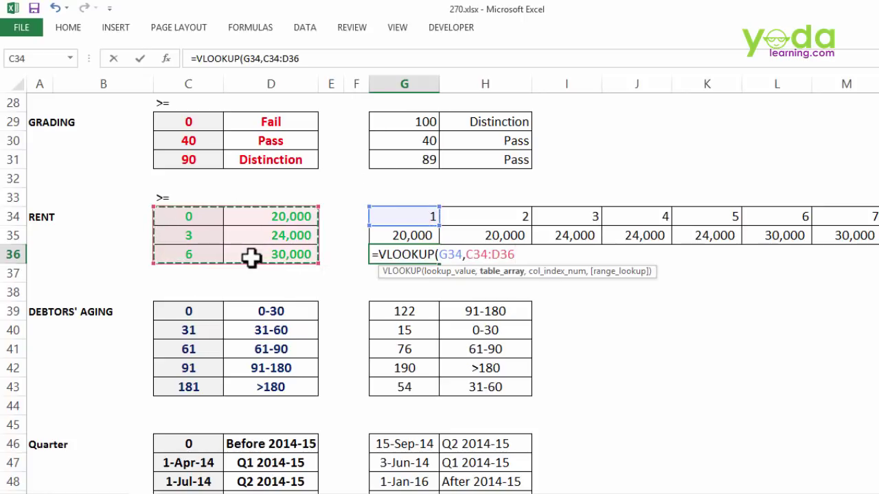
{"action": "key", "text": "F4"}
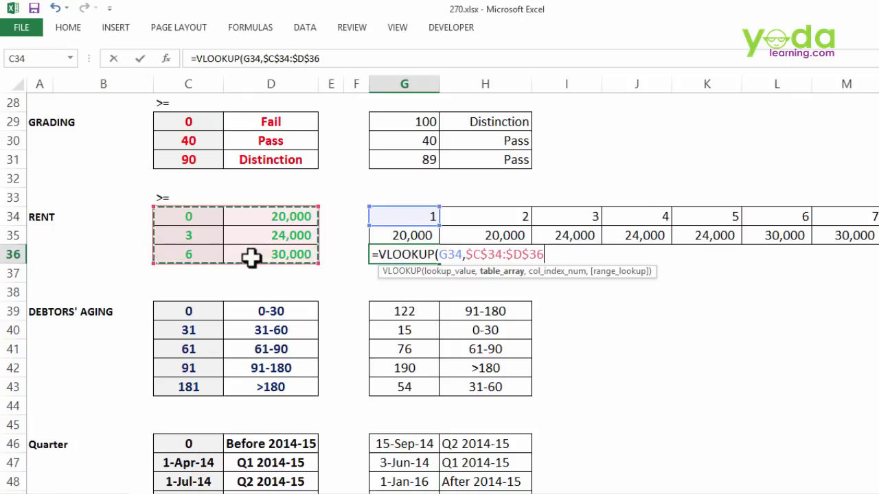
{"action": "type", "text": ","}
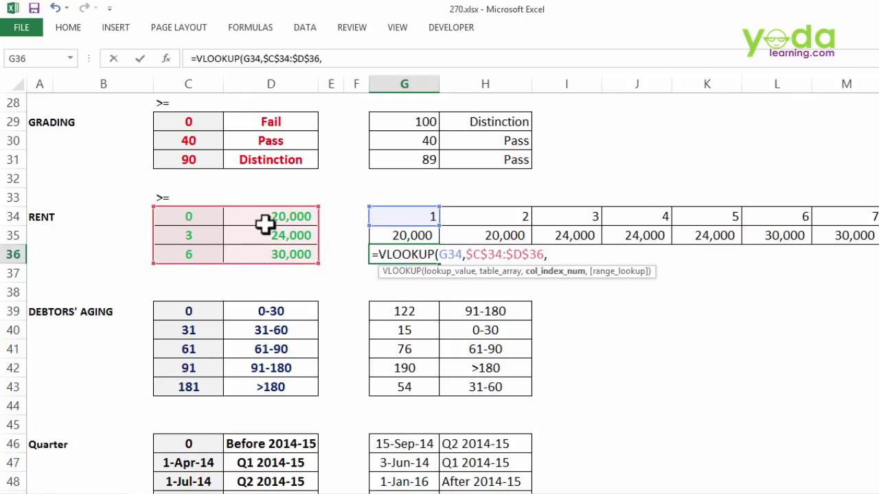
{"action": "type", "text": "2,1"}
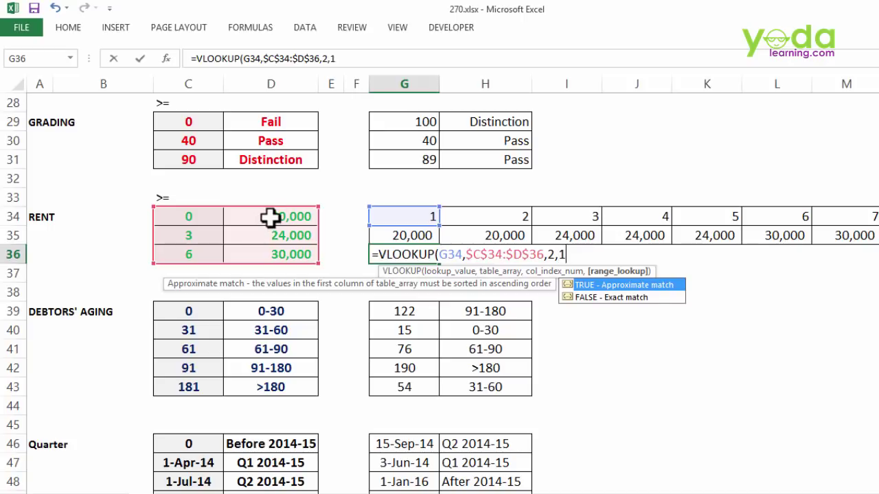
{"action": "type", "text": "TRUE"}
{"action": "key", "text": "BackSpace"}
{"action": "key", "text": "BackSpace"}
{"action": "key", "text": "BackSpace"}
{"action": "key", "text": "BackSpace"}
{"action": "type", "text": "1)"}
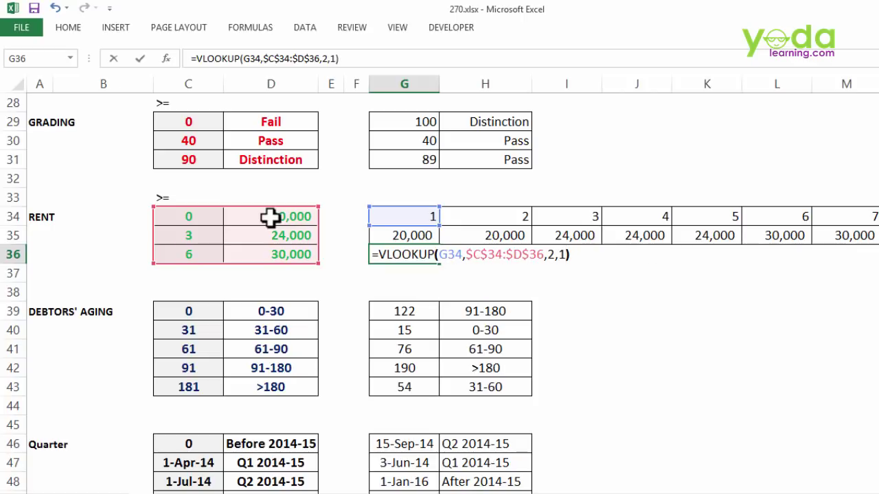
{"action": "key", "text": "Return"}
Fill the G36 rent formula across row 36 to M36 and check the year 4-7 results.
{"action": "left_click", "coordinate": [388, 255]}
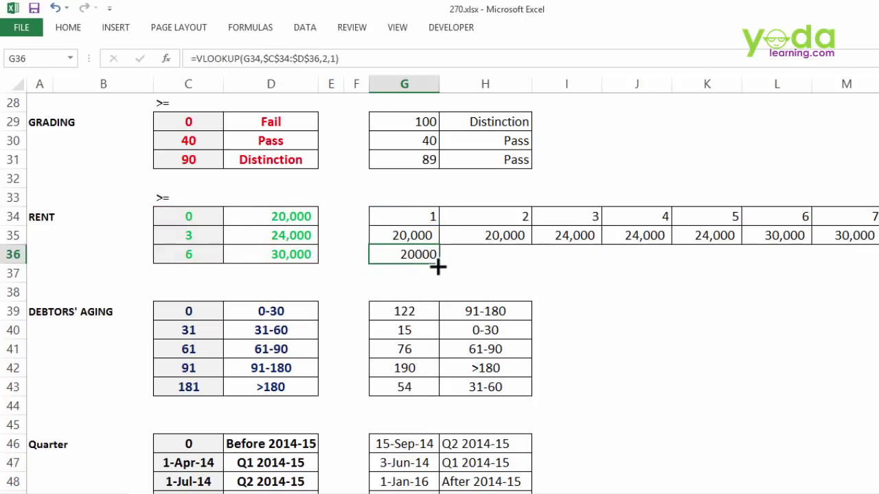
{"action": "left_click_drag", "start_coordinate": [438, 267], "coordinate": [869, 268]}
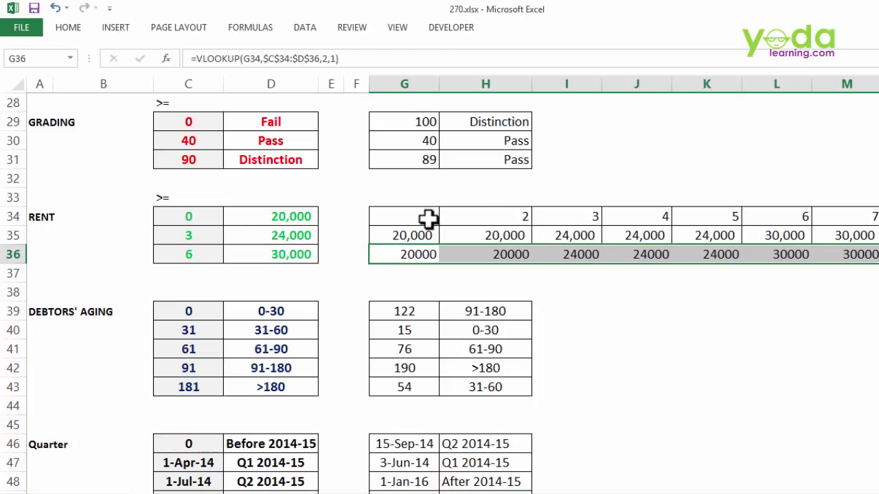
{"action": "left_click", "coordinate": [662, 254]}
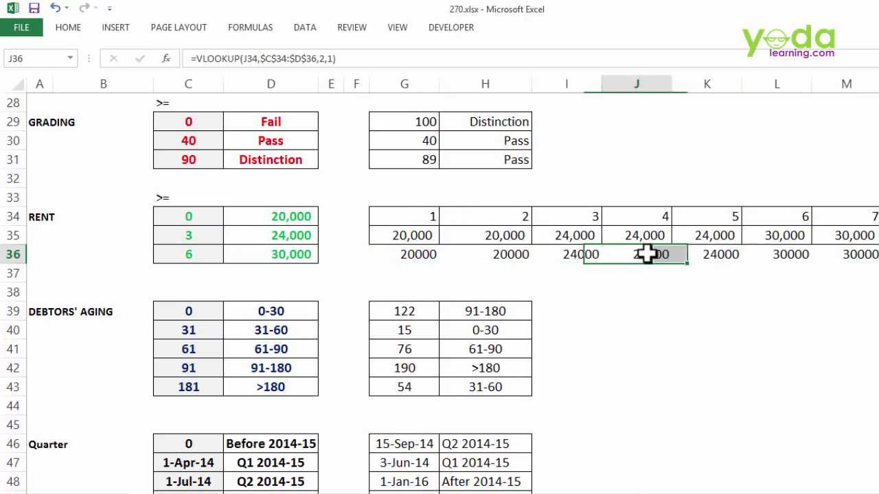
{"action": "left_click_drag", "start_coordinate": [662, 254], "coordinate": [844, 251]}
Change the rent slab thresholds to 2 and 5 so year-5 lookups return 30,000.
{"action": "double_click", "coordinate": [206, 235]}
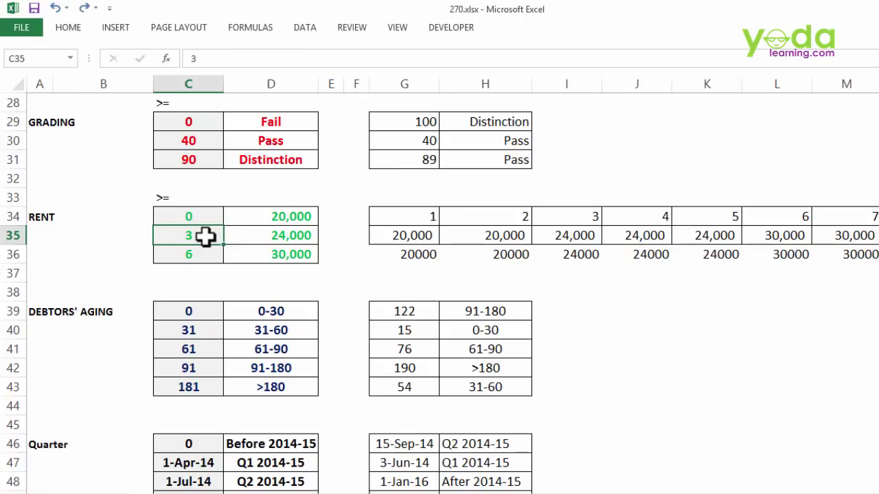
{"action": "left_click_drag", "start_coordinate": [208, 235], "coordinate": [130, 236]}
{"action": "type", "text": "2"}
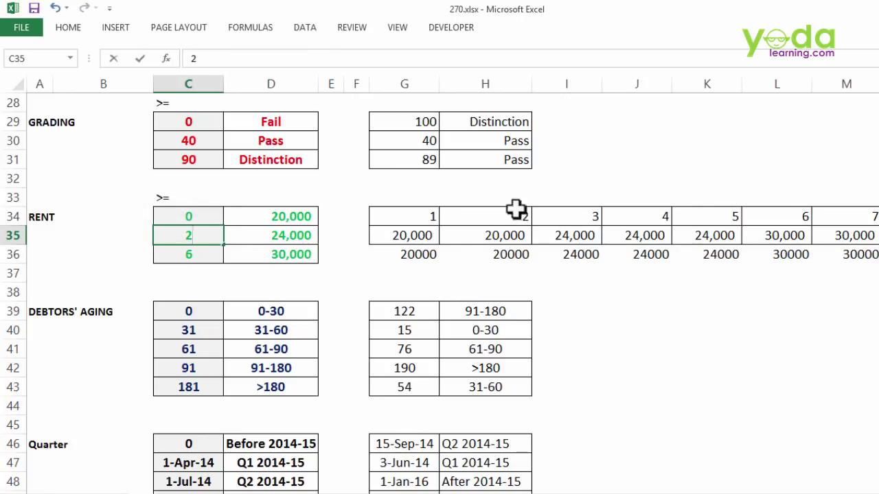
{"action": "left_click", "coordinate": [496, 271]}
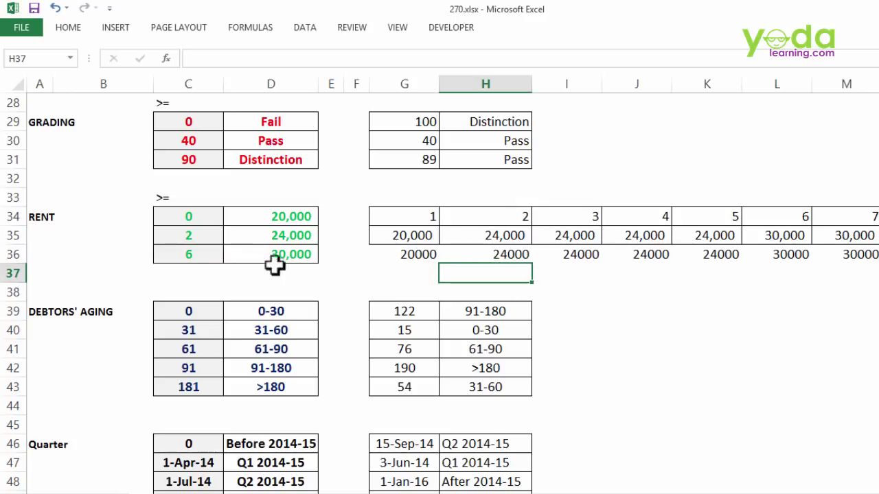
{"action": "left_click", "coordinate": [204, 255]}
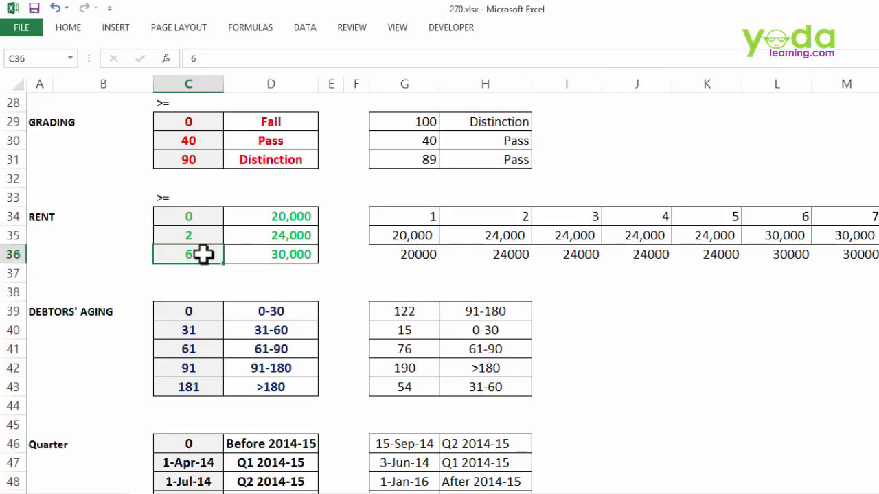
{"action": "left_click", "coordinate": [729, 267]}
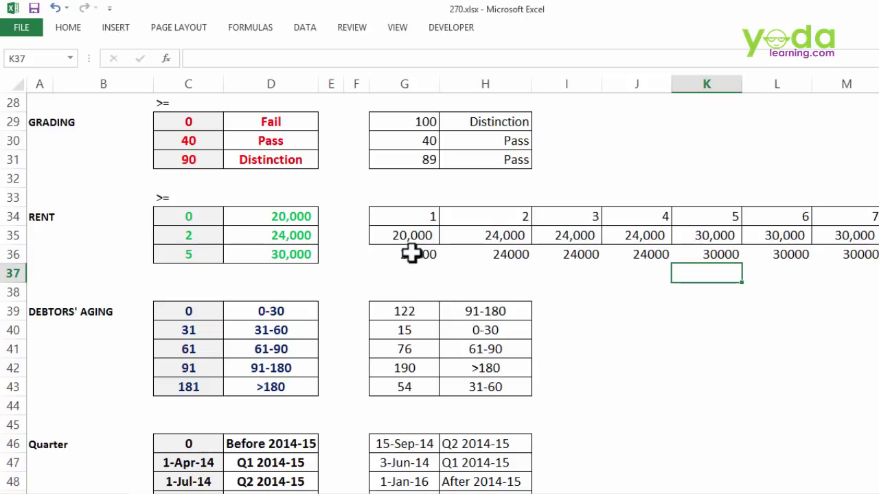
{"action": "scroll", "coordinate": [411, 253], "scroll_direction": "down", "scroll_amount": 2}
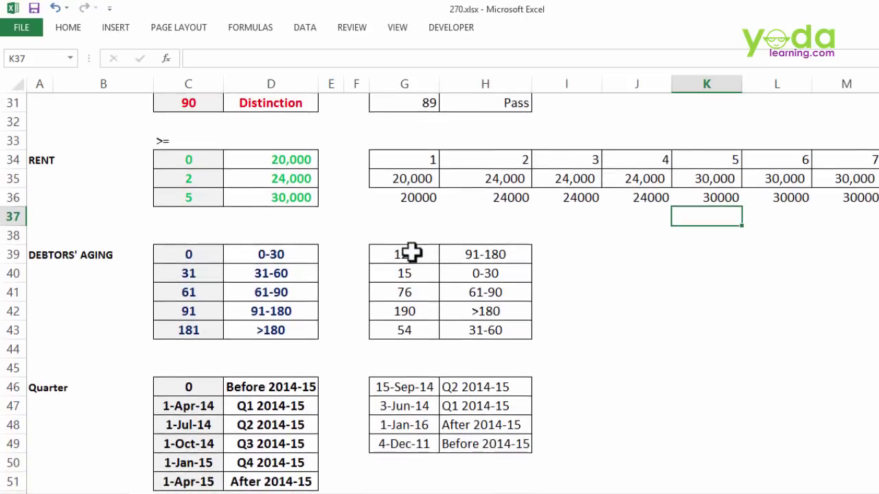
{"action": "scroll", "coordinate": [410, 253], "scroll_direction": "up", "scroll_amount": 1}
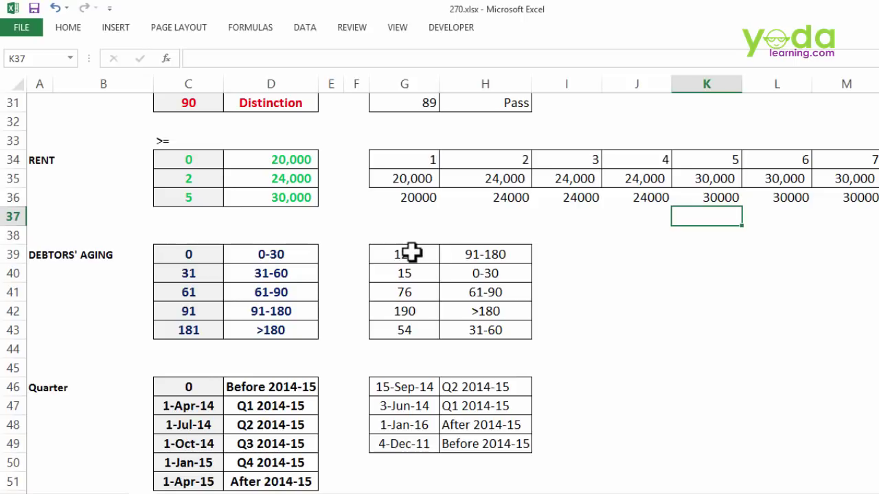
{"action": "scroll", "coordinate": [439, 255], "scroll_direction": "down", "scroll_amount": 1}
{"action": "scroll", "coordinate": [473, 249], "scroll_direction": "down", "scroll_amount": 1}
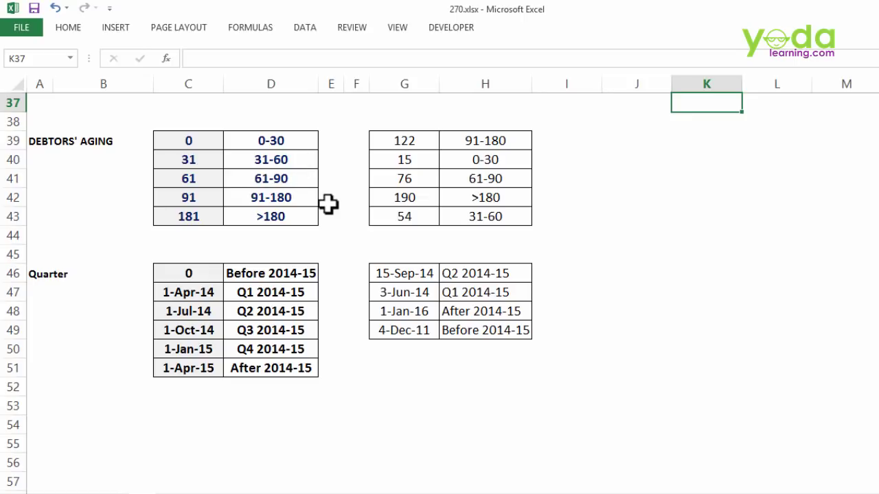
Copy the days outstanding G39:G43 and put a >= label in C38 above the aging thresholds.
{"action": "left_click_drag", "start_coordinate": [396, 143], "coordinate": [399, 215]}
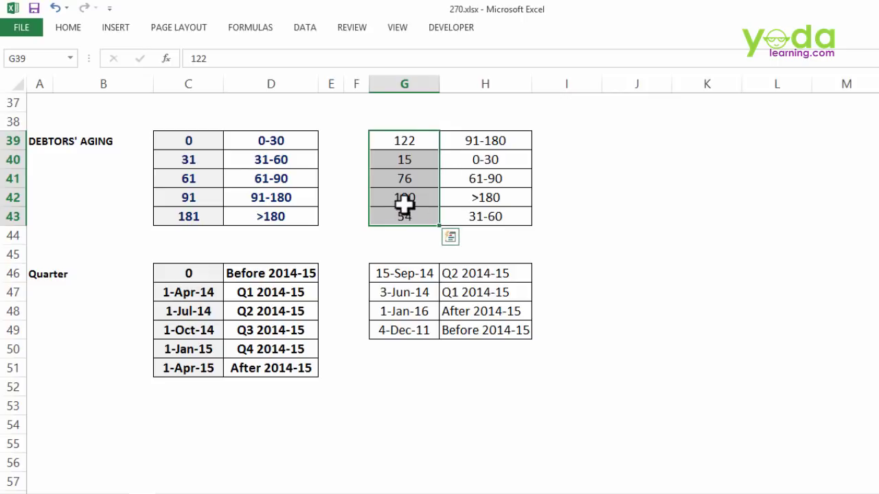
{"action": "key", "text": "ctrl+c"}
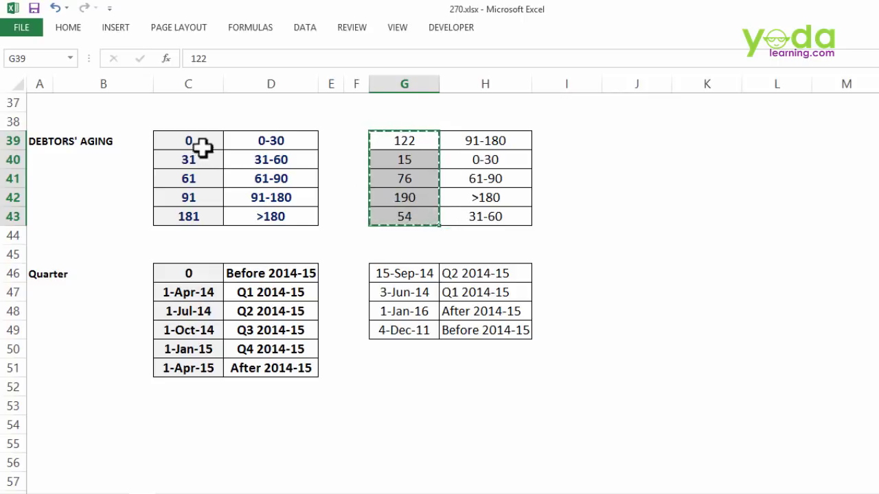
{"action": "left_click_drag", "start_coordinate": [200, 144], "coordinate": [235, 218]}
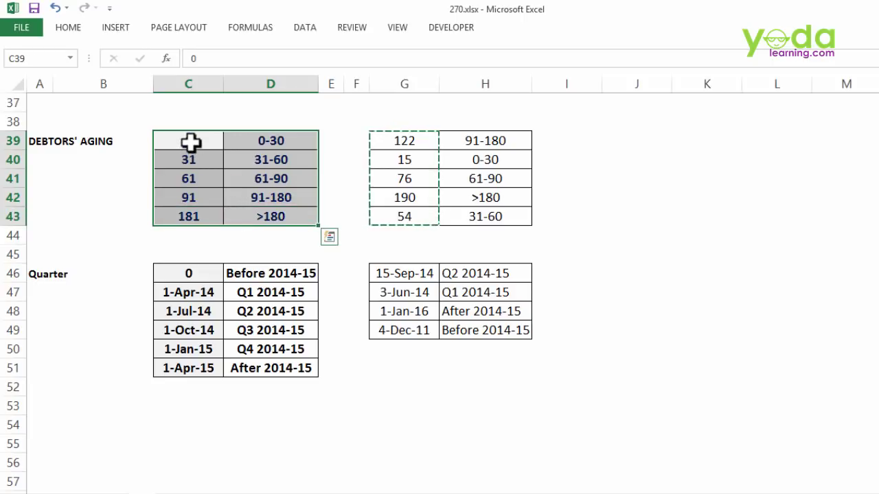
{"action": "left_click_drag", "start_coordinate": [190, 141], "coordinate": [186, 214]}
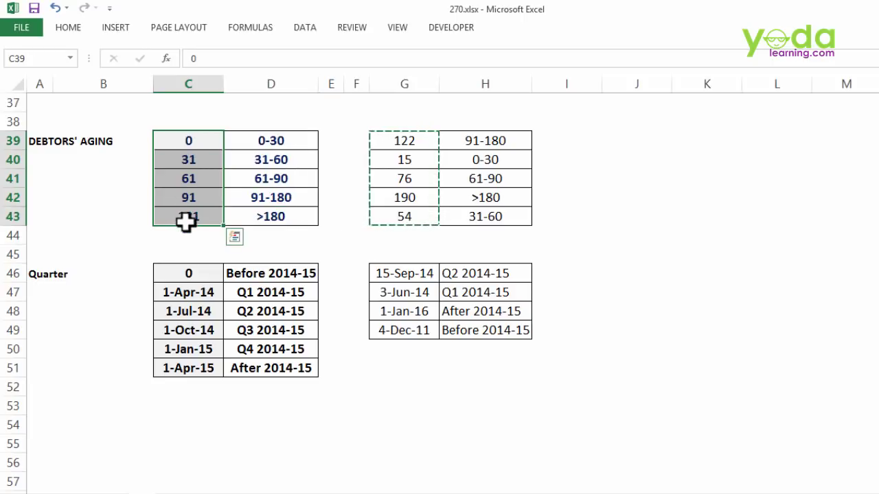
{"action": "left_click", "coordinate": [195, 120]}
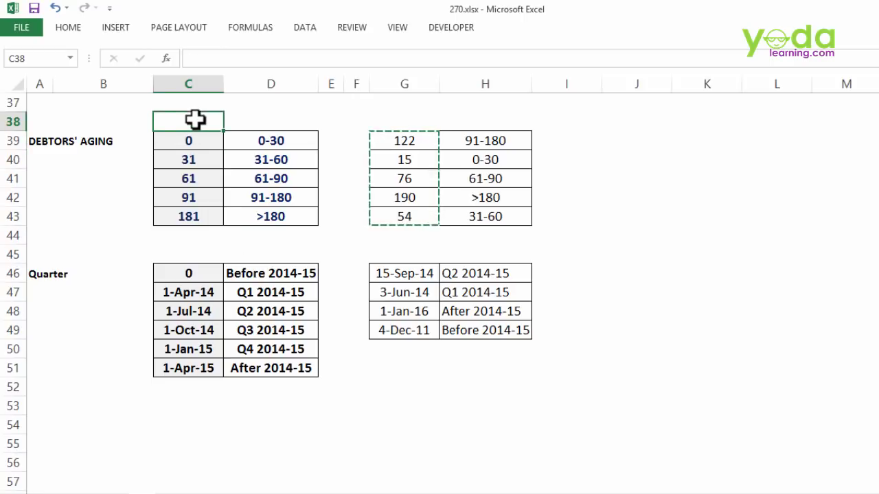
{"action": "type", "text": ">="}
{"action": "key", "text": "Tab"}
{"action": "left_click_drag", "start_coordinate": [249, 140], "coordinate": [254, 218]}
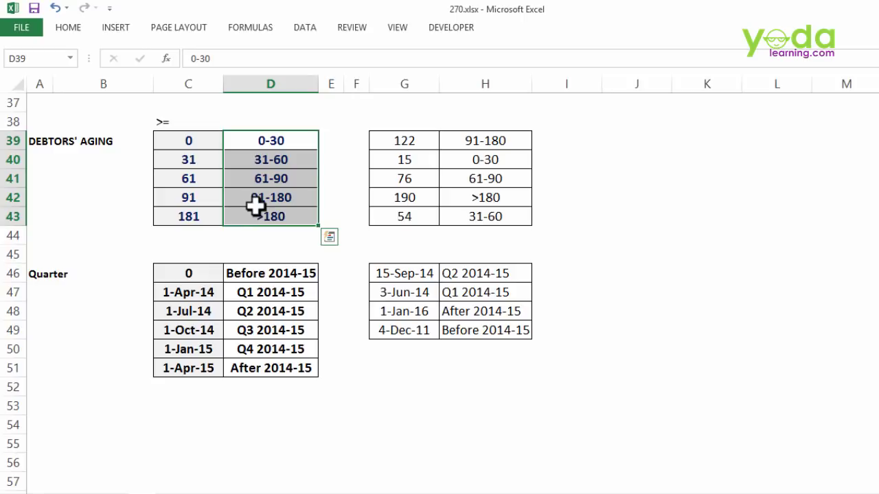
Enter =VLOOKUP(G39,$C$39:$D$43,2,1) in I39, returning 91-180 for 122 days.
{"action": "left_click", "coordinate": [526, 141]}
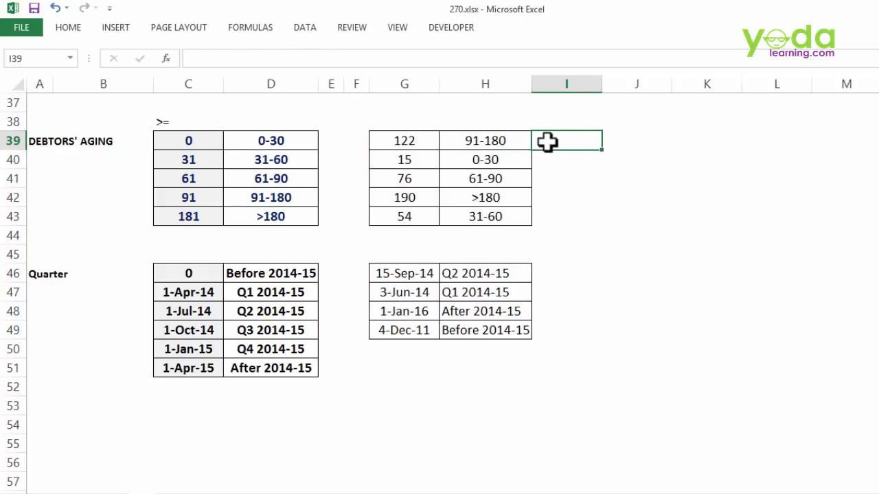
{"action": "type", "text": "=VLOOKUP("}
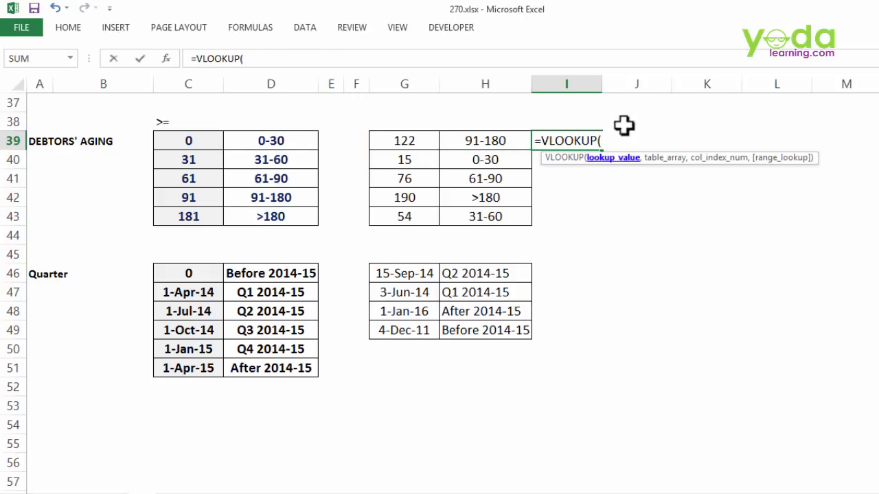
{"action": "left_click", "coordinate": [411, 142]}
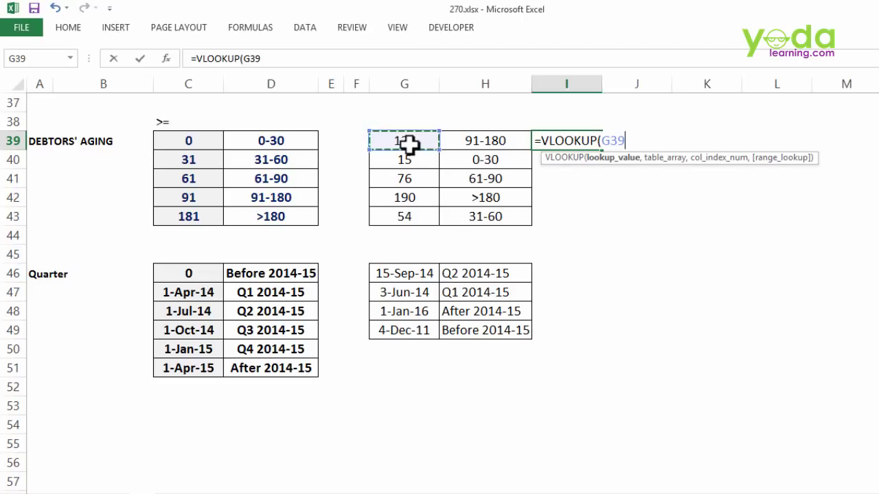
{"action": "type", "text": ","}
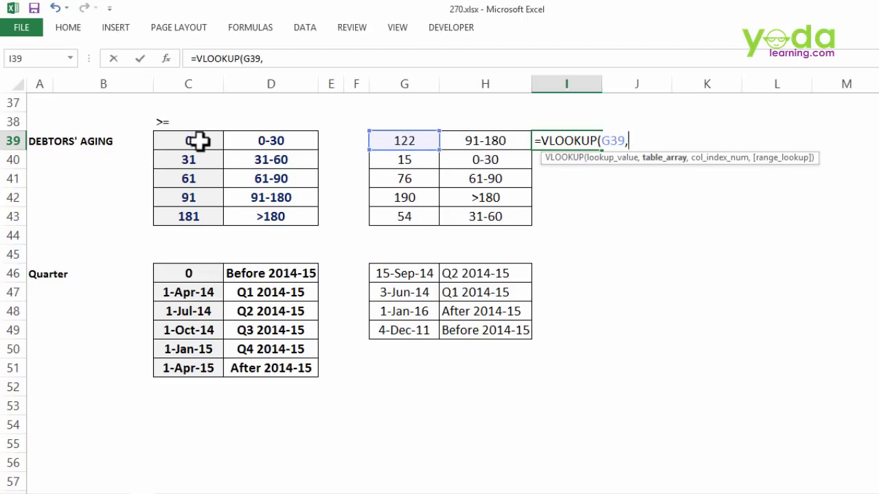
{"action": "left_click_drag", "start_coordinate": [206, 141], "coordinate": [261, 215]}
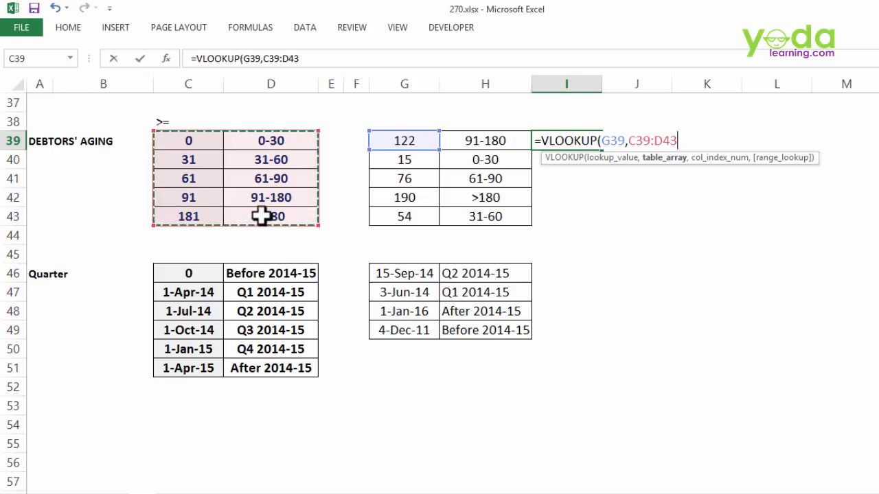
{"action": "key", "text": "F4"}
{"action": "type", "text": ","}
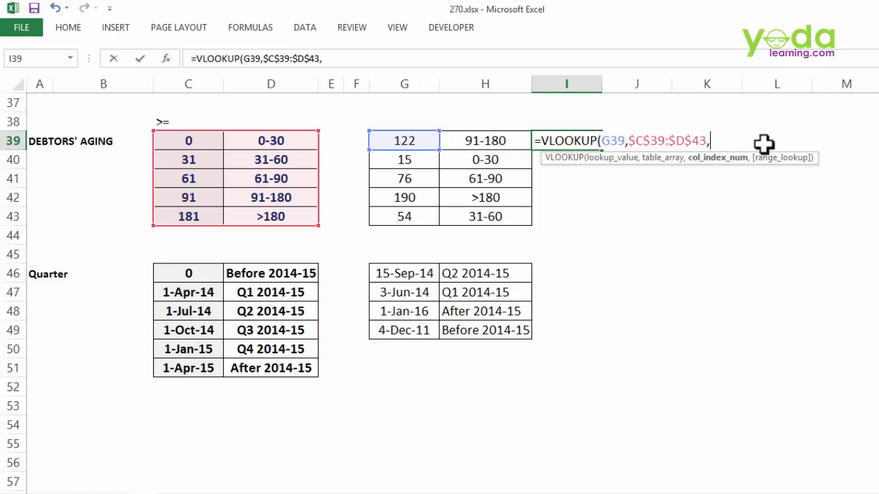
{"action": "type", "text": "2,"}
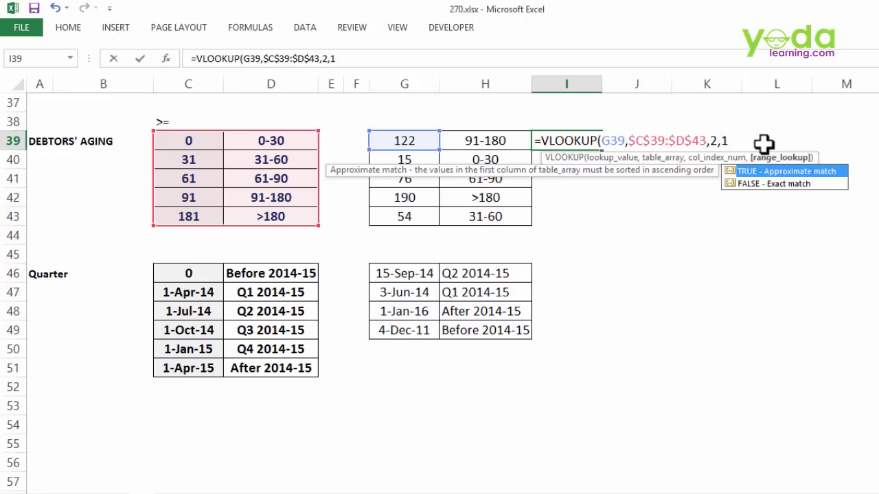
{"action": "key", "text": "BackSpace"}
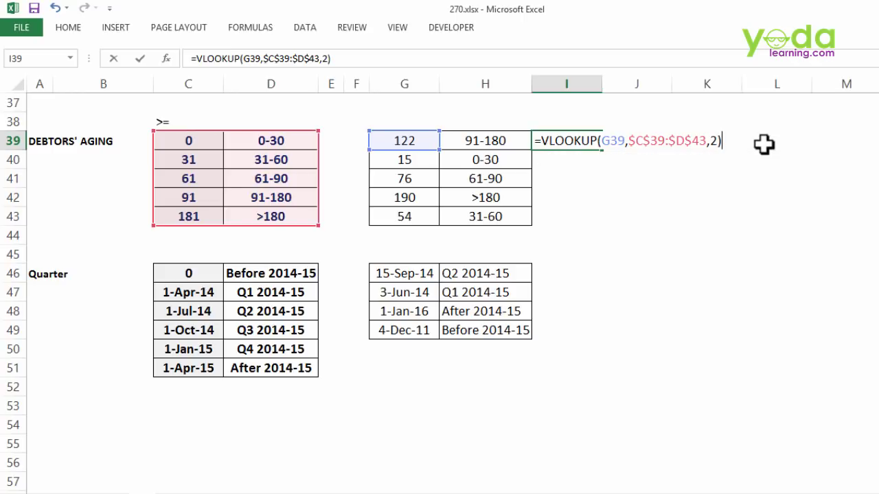
{"action": "key", "text": "Return"}
{"action": "double_click", "coordinate": [563, 141]}
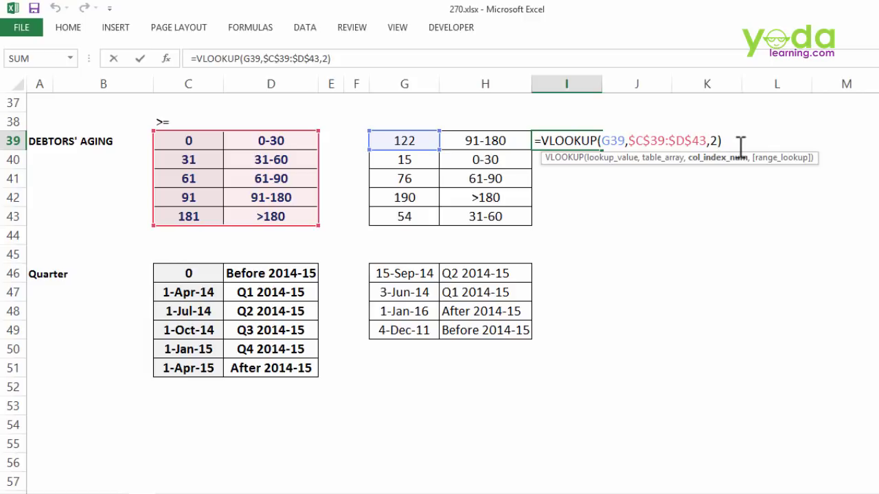
{"action": "type", "text": ","}
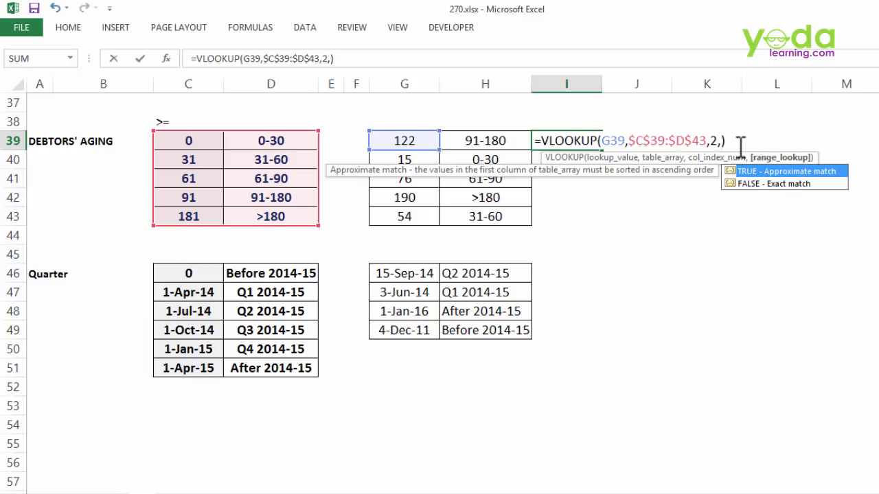
{"action": "type", "text": "1"}
{"action": "key", "text": "Return"}
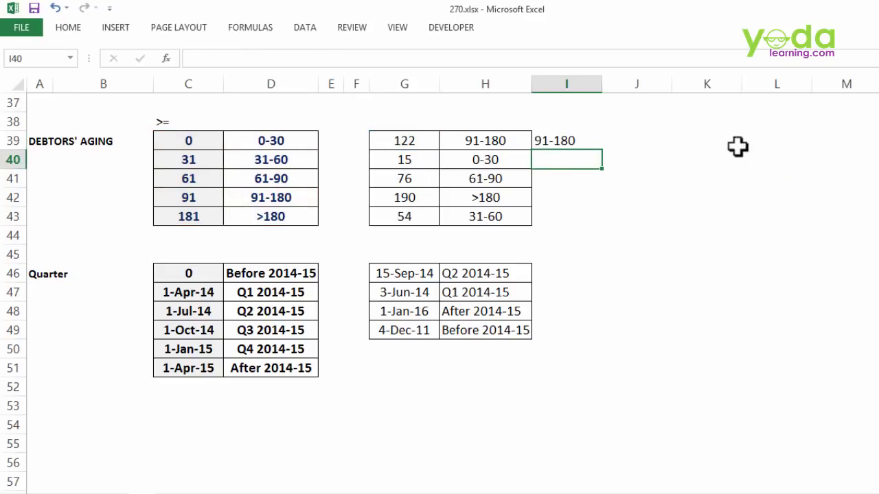
Fill the I39 aging formula down to I43 and compare it with expected categories in H39:H43.
{"action": "left_click", "coordinate": [583, 142]}
{"action": "double_click", "coordinate": [602, 150]}
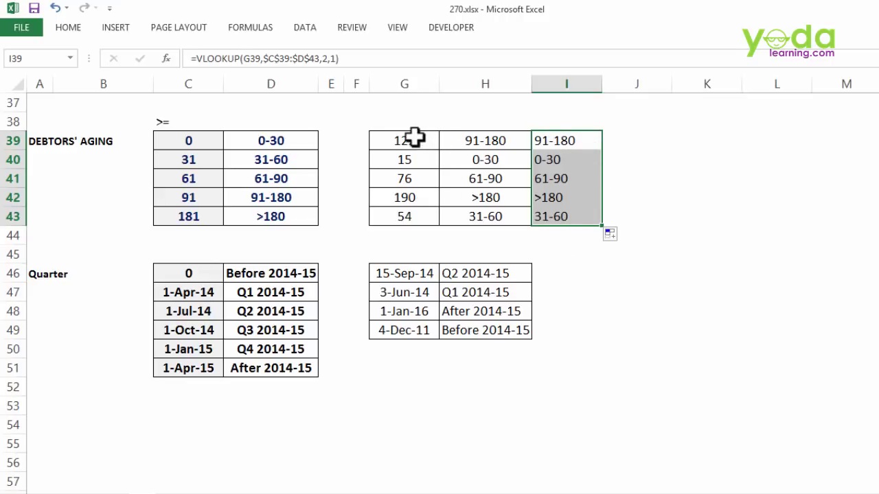
{"action": "left_click_drag", "start_coordinate": [417, 141], "coordinate": [408, 218]}
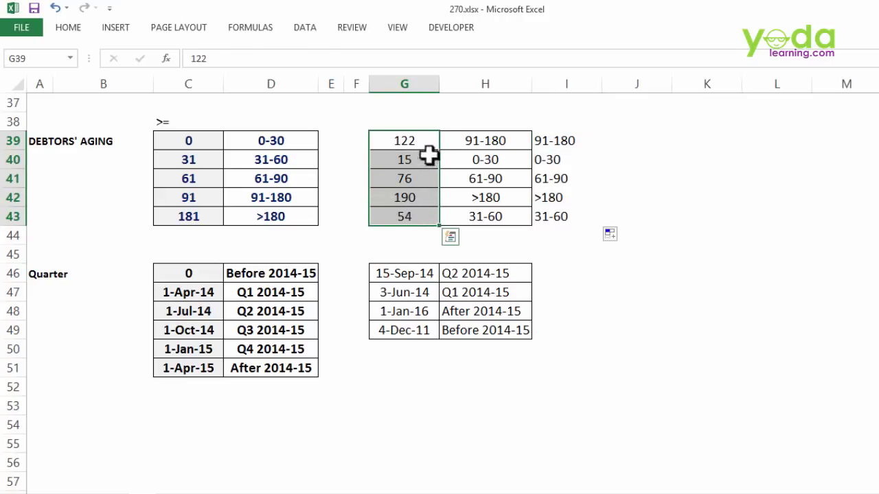
{"action": "left_click_drag", "start_coordinate": [483, 142], "coordinate": [484, 217]}
Review the threshold columns of the grading, rent, aging and quarter slab tables.
{"action": "scroll", "coordinate": [206, 203], "scroll_direction": "up", "scroll_amount": 4}
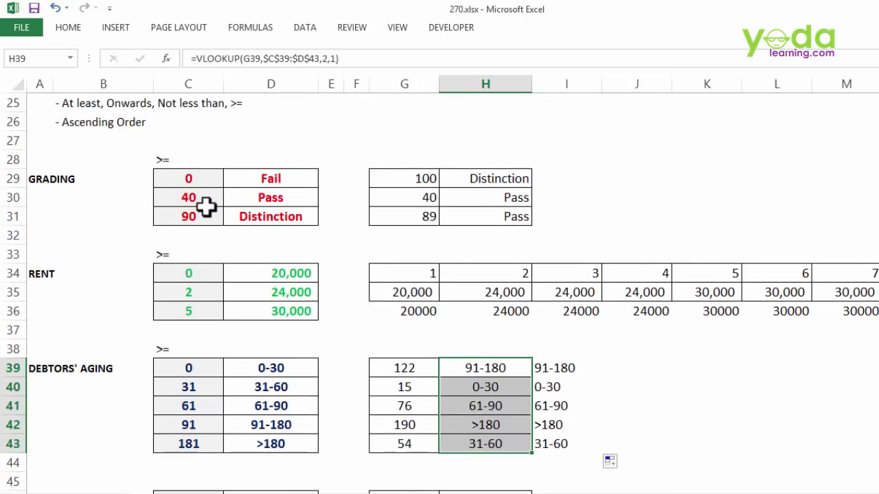
{"action": "left_click_drag", "start_coordinate": [200, 175], "coordinate": [191, 223]}
{"action": "left_click_drag", "start_coordinate": [193, 277], "coordinate": [195, 313]}
{"action": "left_click", "coordinate": [218, 368]}
{"action": "scroll", "coordinate": [240, 323], "scroll_direction": "down", "scroll_amount": 4}
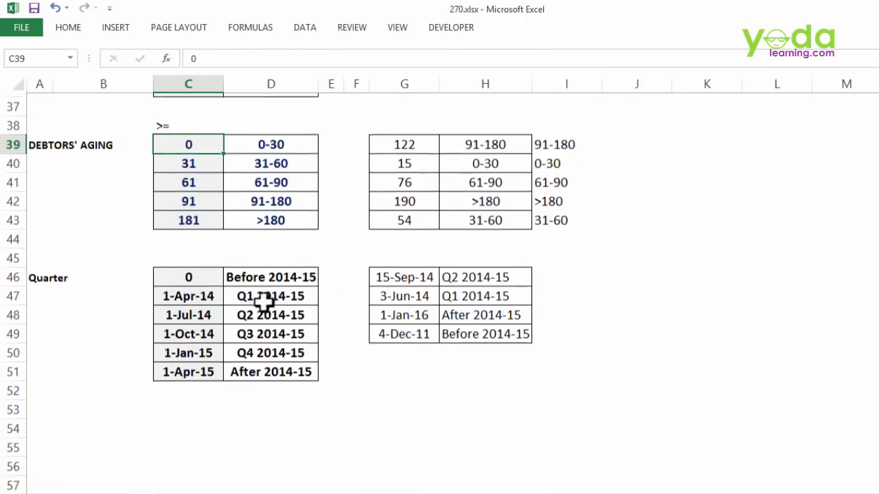
{"action": "scroll", "coordinate": [235, 287], "scroll_direction": "down", "scroll_amount": 2}
{"action": "left_click_drag", "start_coordinate": [196, 164], "coordinate": [182, 257]}
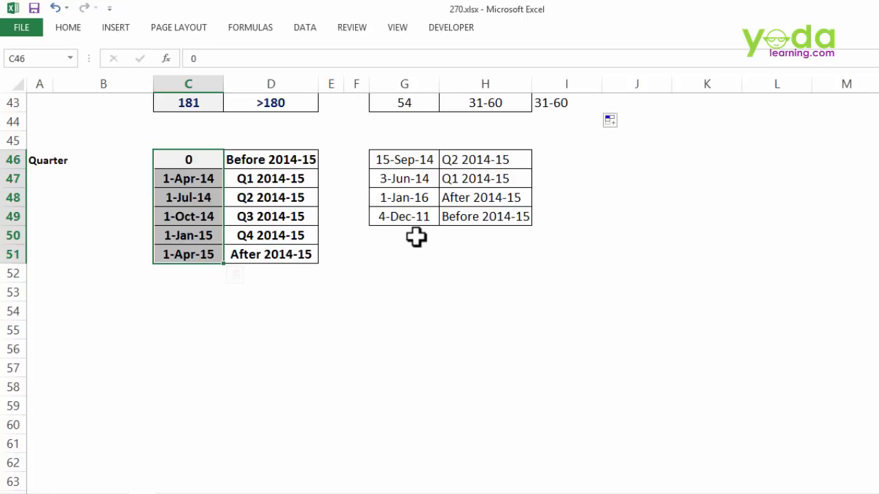
{"action": "left_click", "coordinate": [198, 142]}
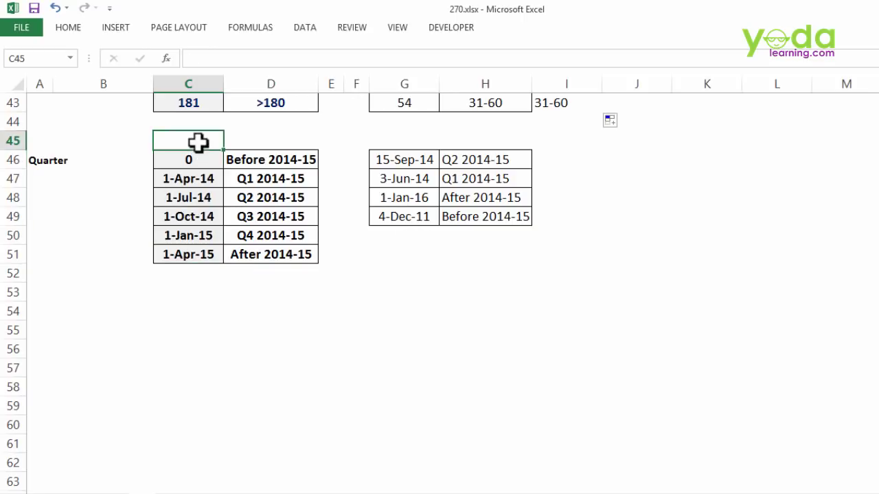
{"action": "type", "text": ">="}
{"action": "key", "text": "Tab"}
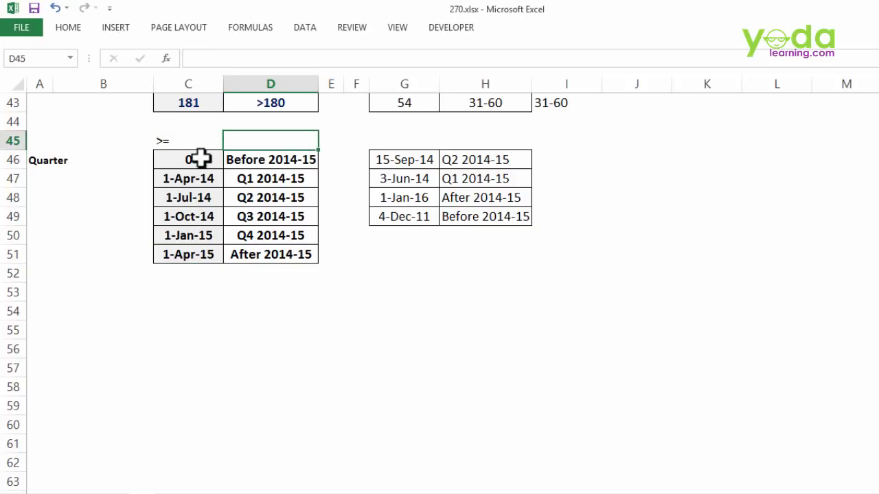
{"action": "left_click", "coordinate": [180, 159]}
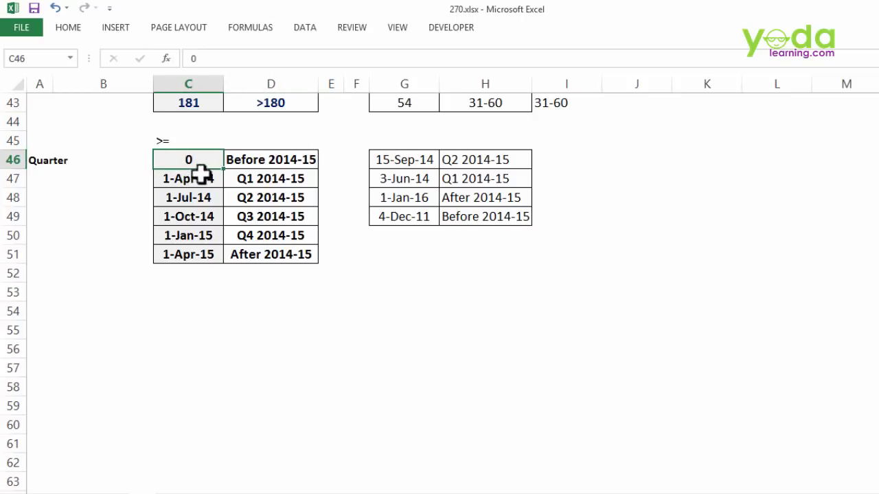
{"action": "left_click", "coordinate": [175, 142]}
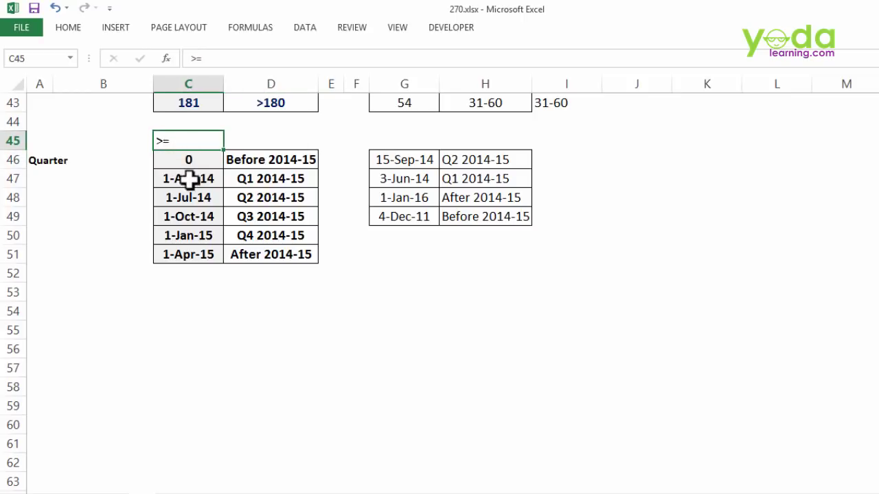
{"action": "left_click", "coordinate": [189, 178]}
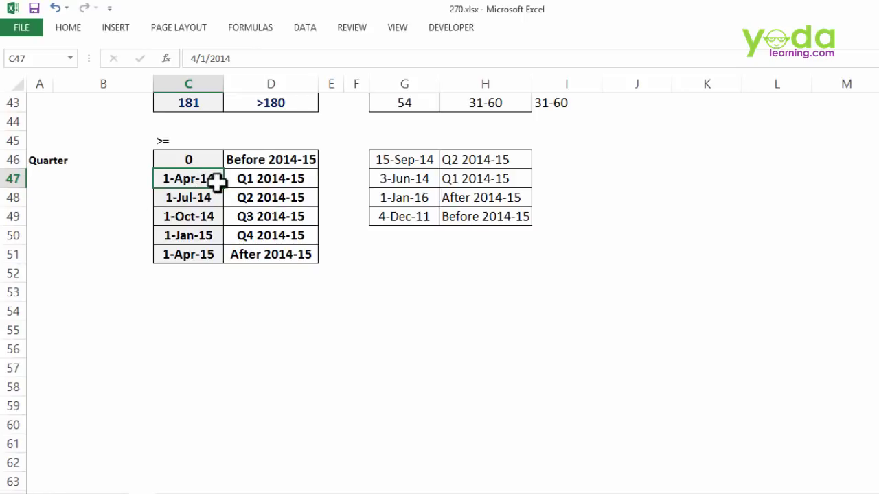
{"action": "left_click_drag", "start_coordinate": [203, 178], "coordinate": [268, 178]}
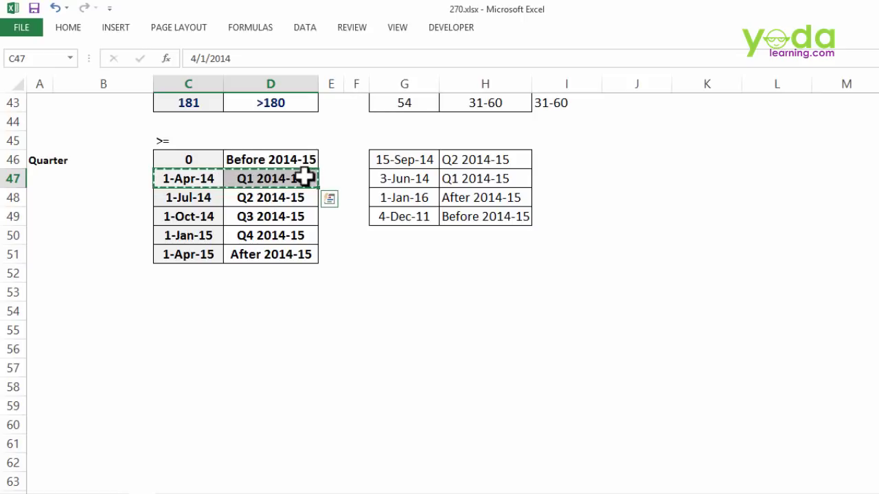
{"action": "left_click", "coordinate": [194, 197]}
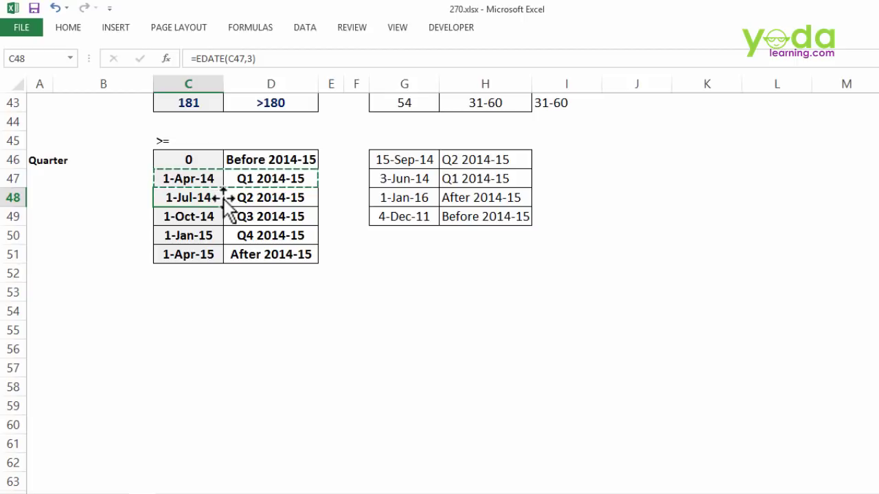
{"action": "left_click", "coordinate": [269, 194]}
{"action": "left_click_drag", "start_coordinate": [220, 196], "coordinate": [247, 193]}
{"action": "key", "text": "ctrl+v"}
{"action": "key", "text": "ctrl+c"}
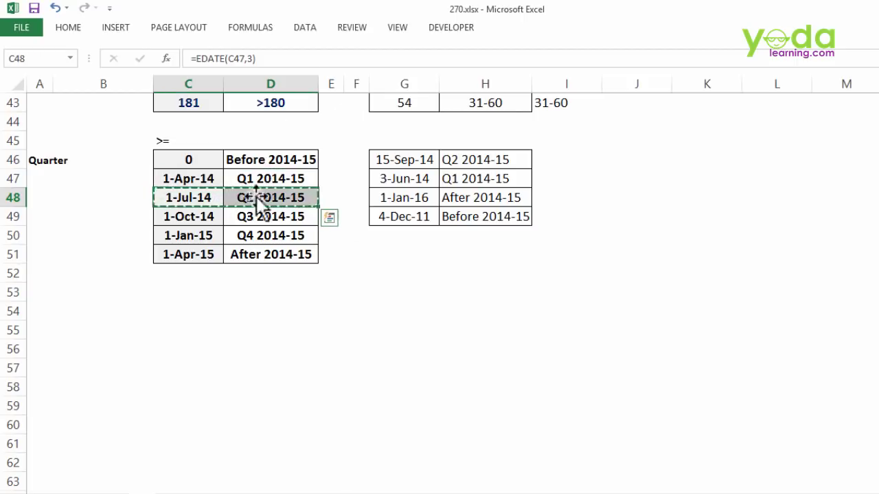
{"action": "left_click_drag", "start_coordinate": [192, 156], "coordinate": [190, 247]}
{"action": "key", "text": "ctrl+c"}
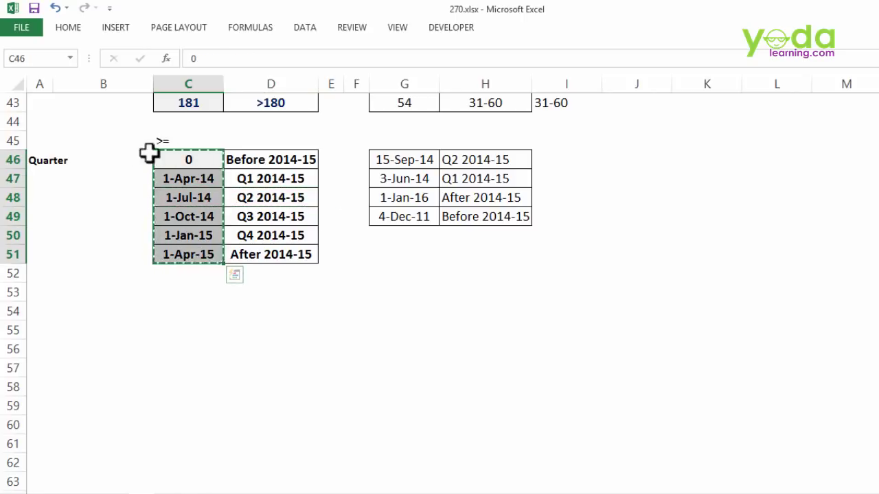
{"action": "left_click", "coordinate": [178, 142]}
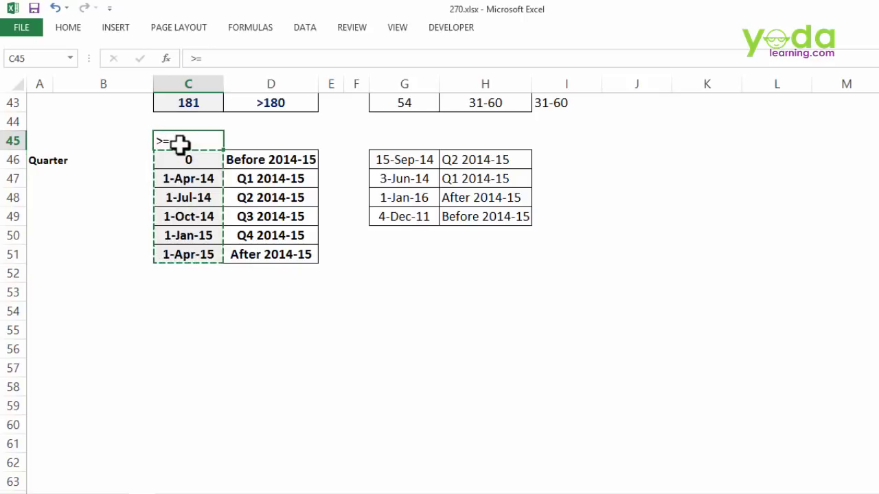
{"action": "key", "text": "Delete"}
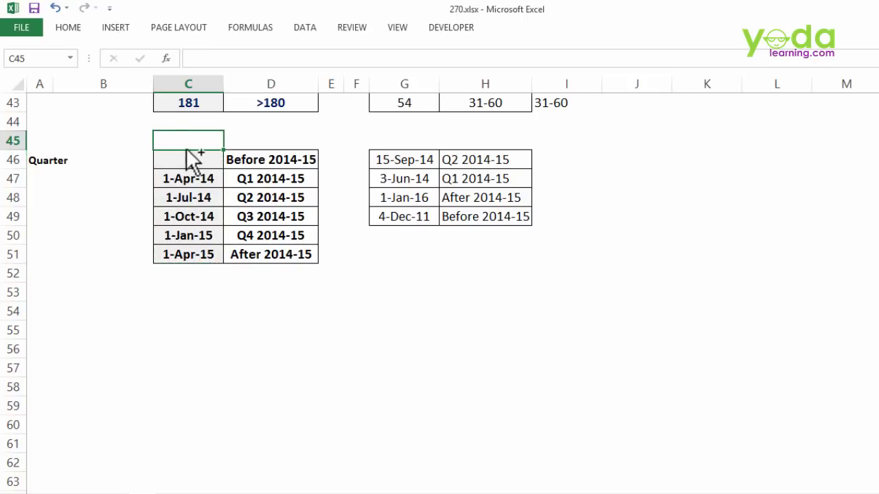
{"action": "key", "text": "ctrl+z"}
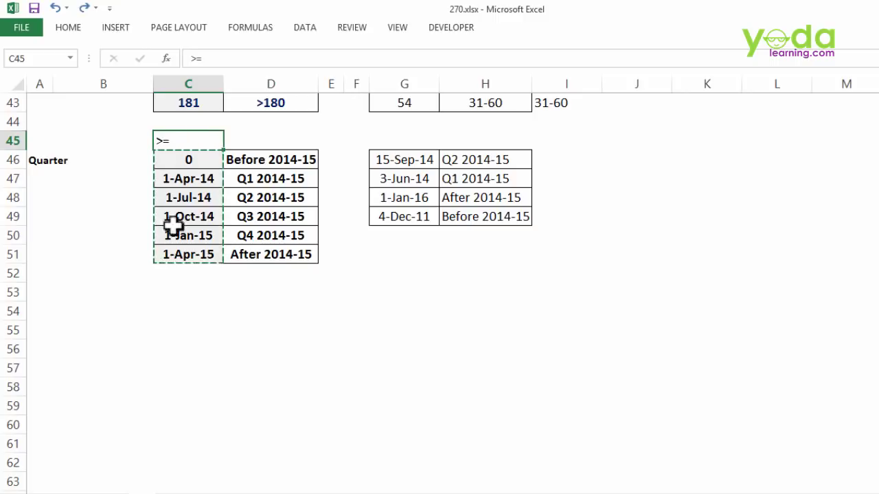
Clear H46:H49 and enter =VLOOKUP(G46,$C$46:$D$51,2,1) in H46, returning Q2 2014-15.
{"action": "left_click_drag", "start_coordinate": [499, 160], "coordinate": [500, 216]}
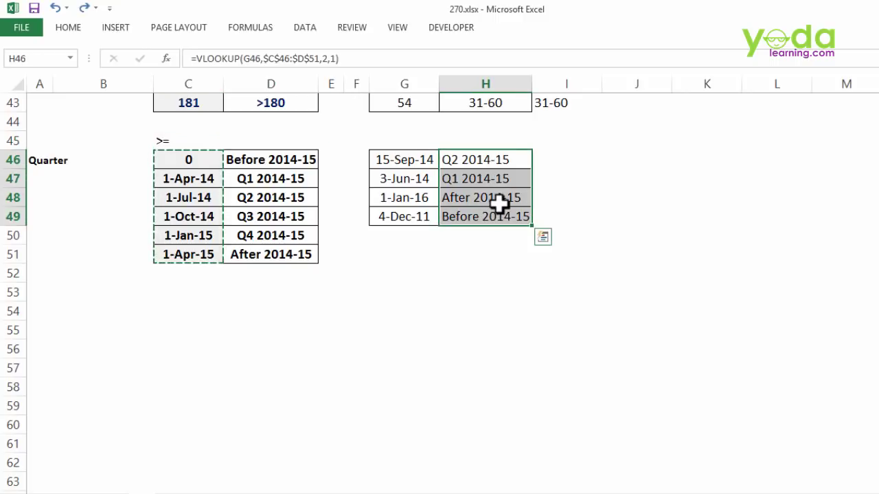
{"action": "key", "text": "Delete"}
{"action": "left_click_drag", "start_coordinate": [385, 162], "coordinate": [389, 222]}
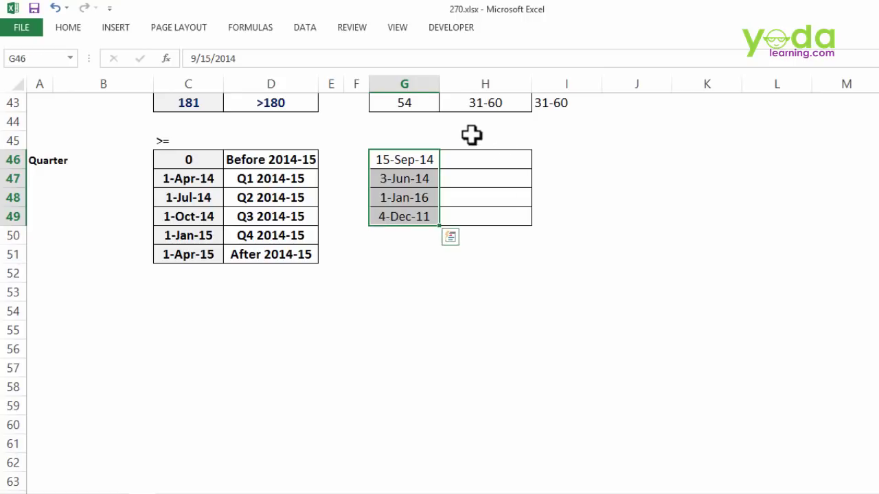
{"action": "left_click", "coordinate": [480, 160]}
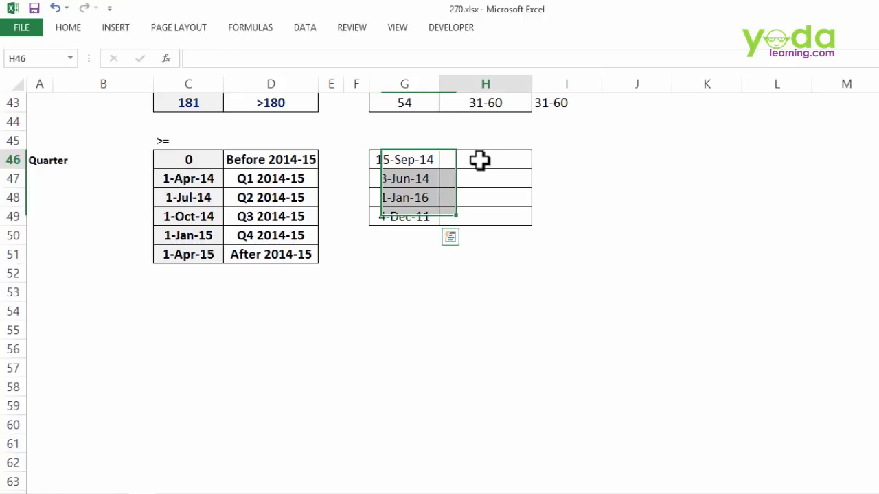
{"action": "type", "text": "=VLOOKUP("}
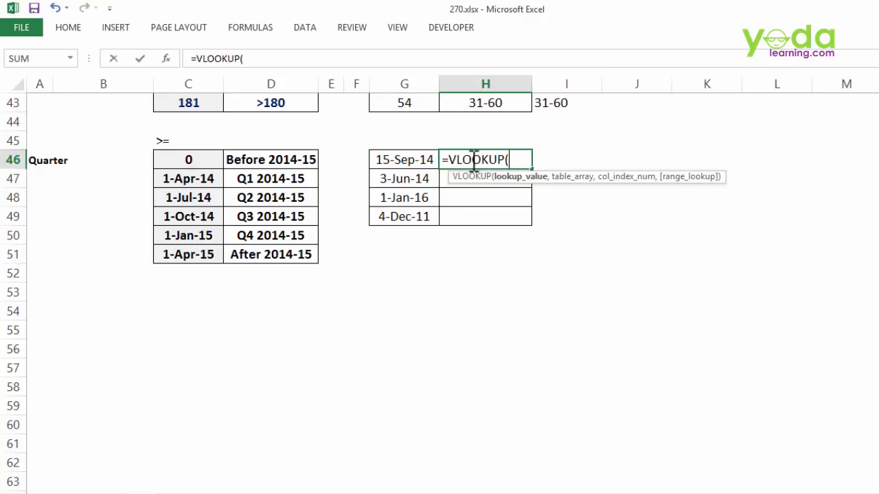
{"action": "left_click", "coordinate": [402, 159]}
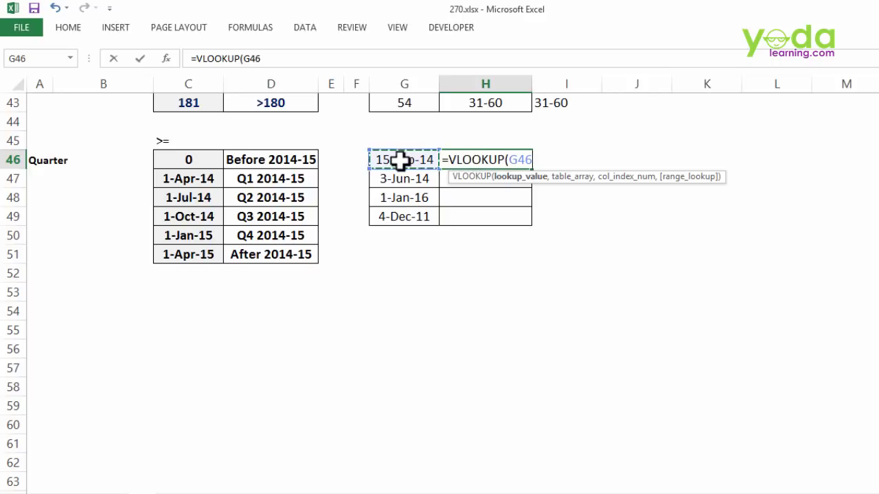
{"action": "type", "text": ","}
{"action": "left_click_drag", "start_coordinate": [212, 168], "coordinate": [251, 254]}
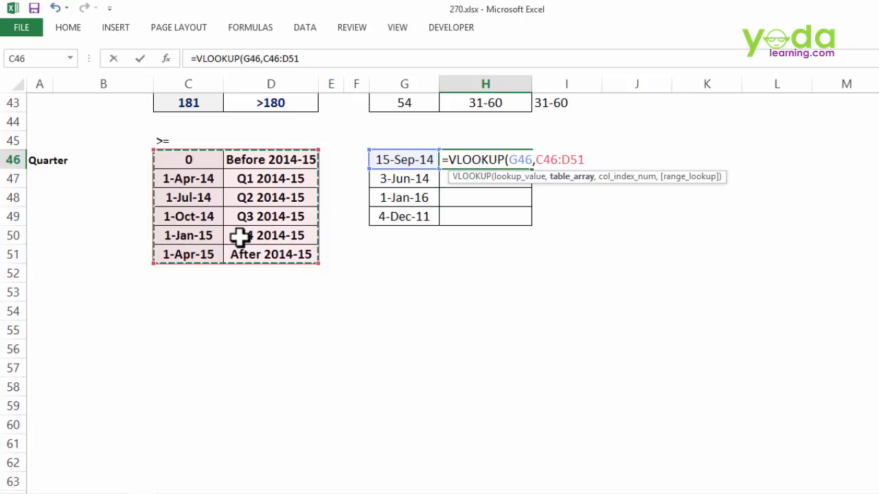
{"action": "key", "text": "F4"}
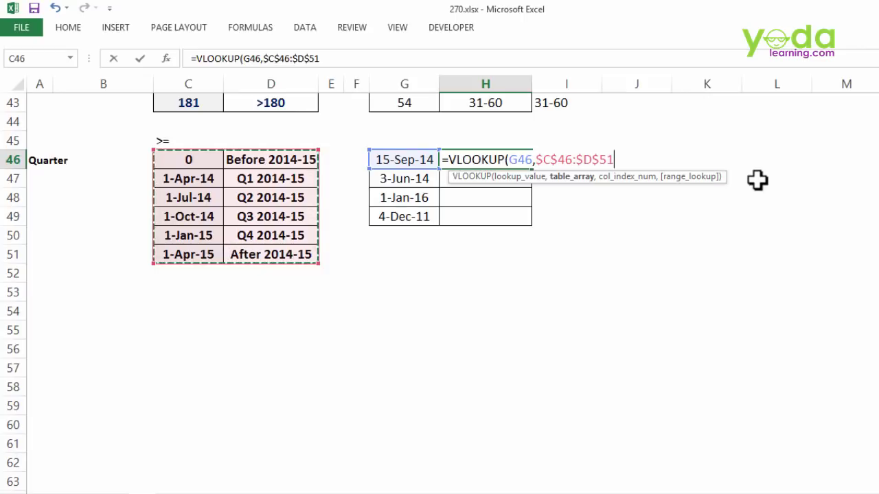
{"action": "type", "text": ","}
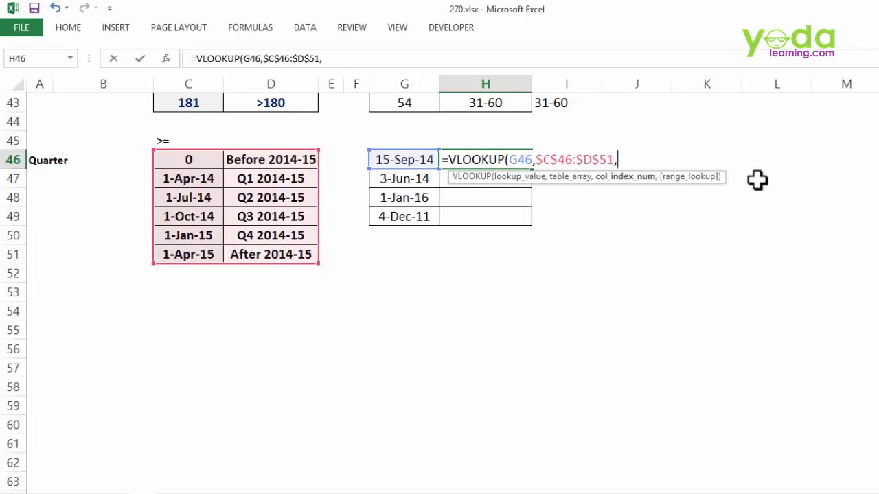
{"action": "type", "text": "2,"}
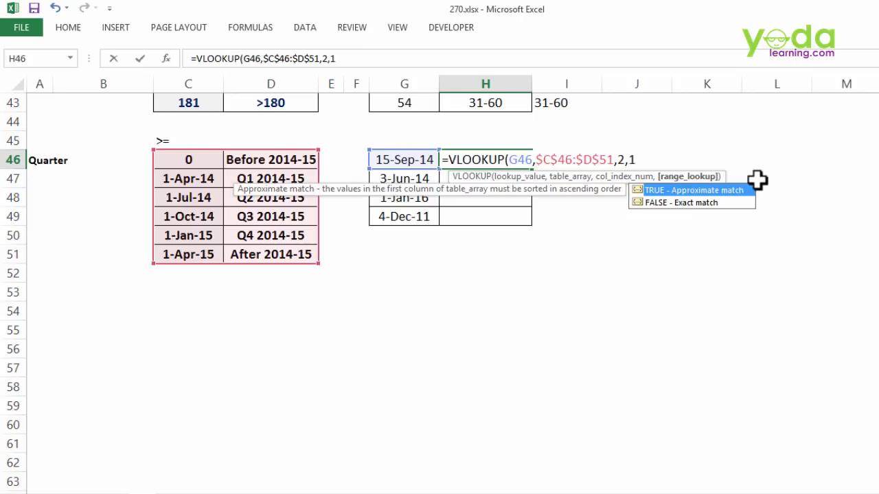
{"action": "type", "text": "1)"}
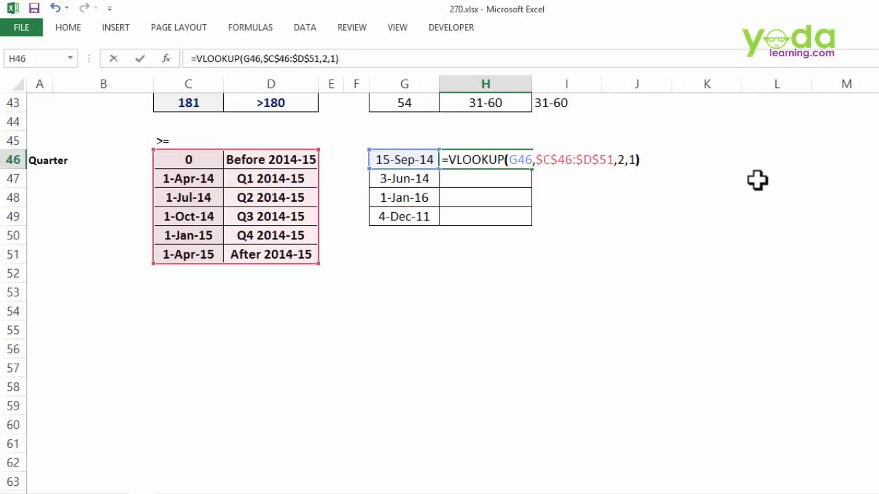
{"action": "key", "text": "Return"}
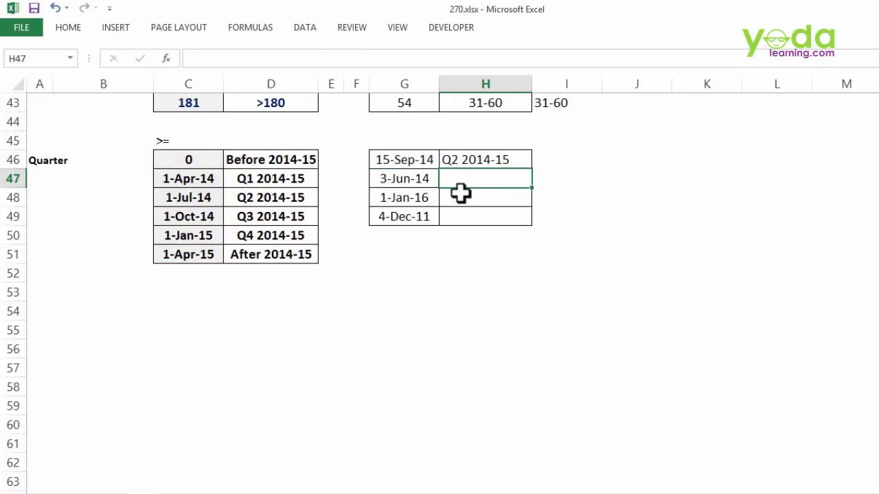
Highlight the 15-Sep-14 date and the Q3 and Q2 slab rows, copying C48:D48.
{"action": "left_click", "coordinate": [409, 160]}
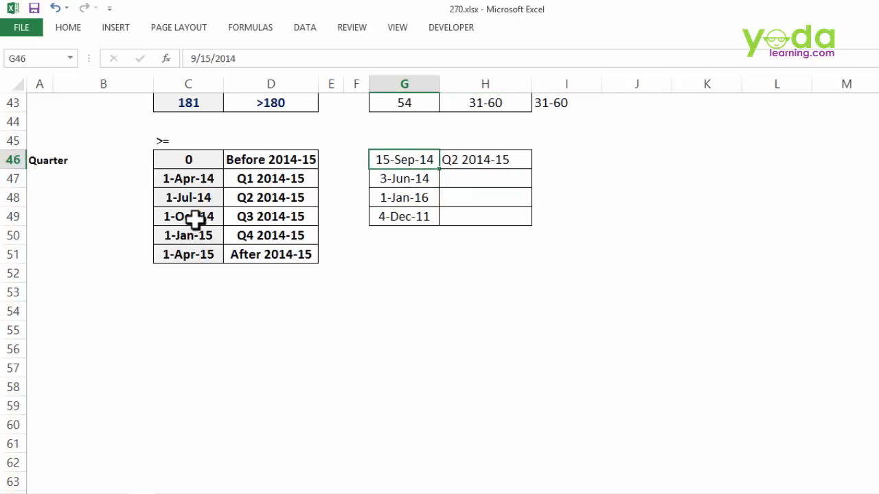
{"action": "left_click_drag", "start_coordinate": [197, 217], "coordinate": [263, 219]}
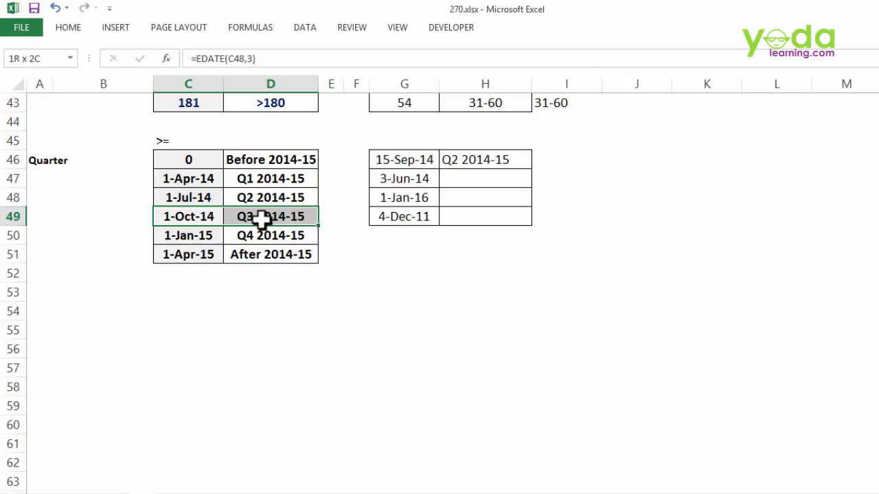
{"action": "left_click_drag", "start_coordinate": [202, 199], "coordinate": [271, 198]}
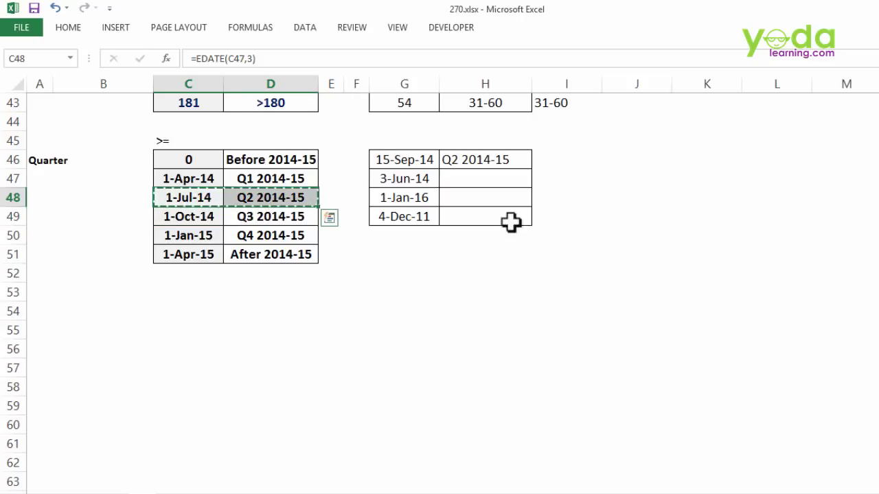
{"action": "key", "text": "ctrl+c"}
Fill the H46 quarter lookup down to H49 and scroll back to the top of the sheet.
{"action": "left_click", "coordinate": [529, 157]}
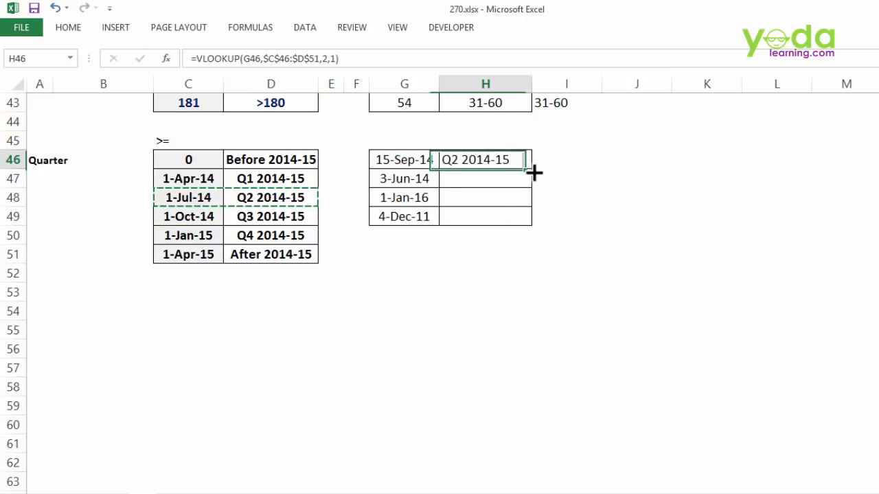
{"action": "left_click_drag", "start_coordinate": [534, 173], "coordinate": [533, 223]}
{"action": "scroll", "coordinate": [543, 214], "scroll_direction": "up", "scroll_amount": 4}
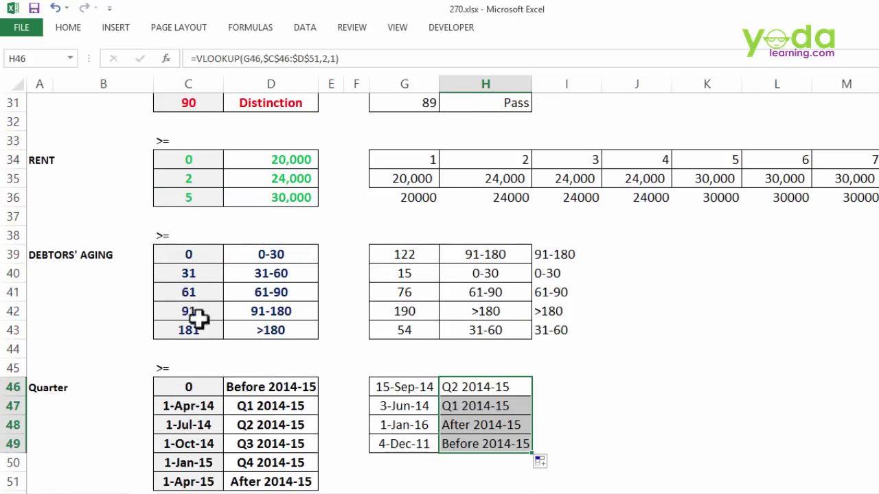
{"action": "scroll", "coordinate": [184, 444], "scroll_direction": "up", "scroll_amount": 1}
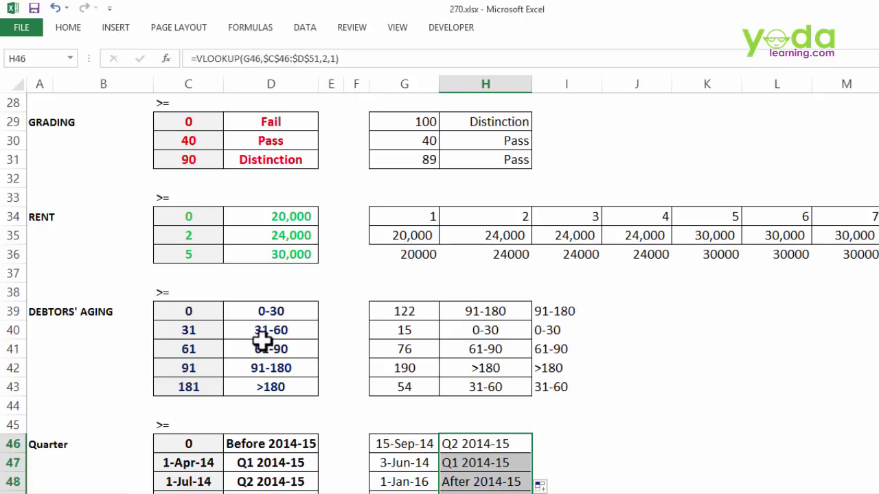
{"action": "scroll", "coordinate": [262, 340], "scroll_direction": "up", "scroll_amount": 1}
{"action": "scroll", "coordinate": [260, 323], "scroll_direction": "up", "scroll_amount": 3}
{"action": "scroll", "coordinate": [259, 323], "scroll_direction": "up", "scroll_amount": 5}
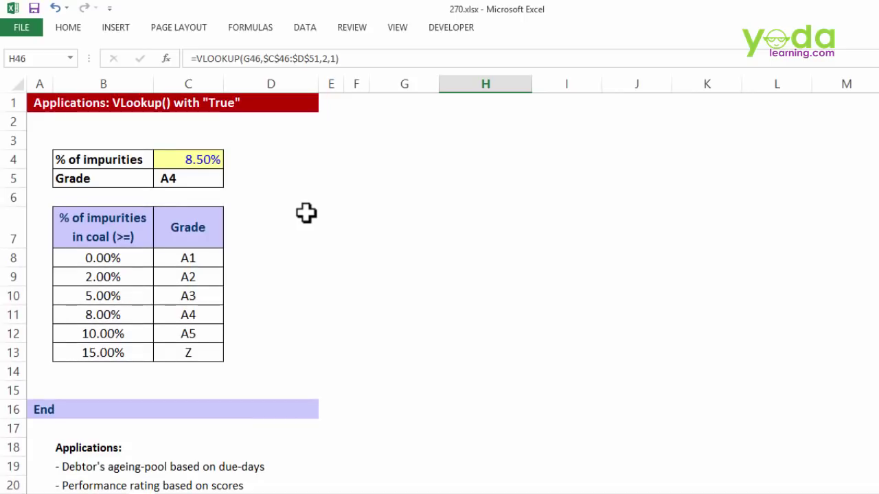